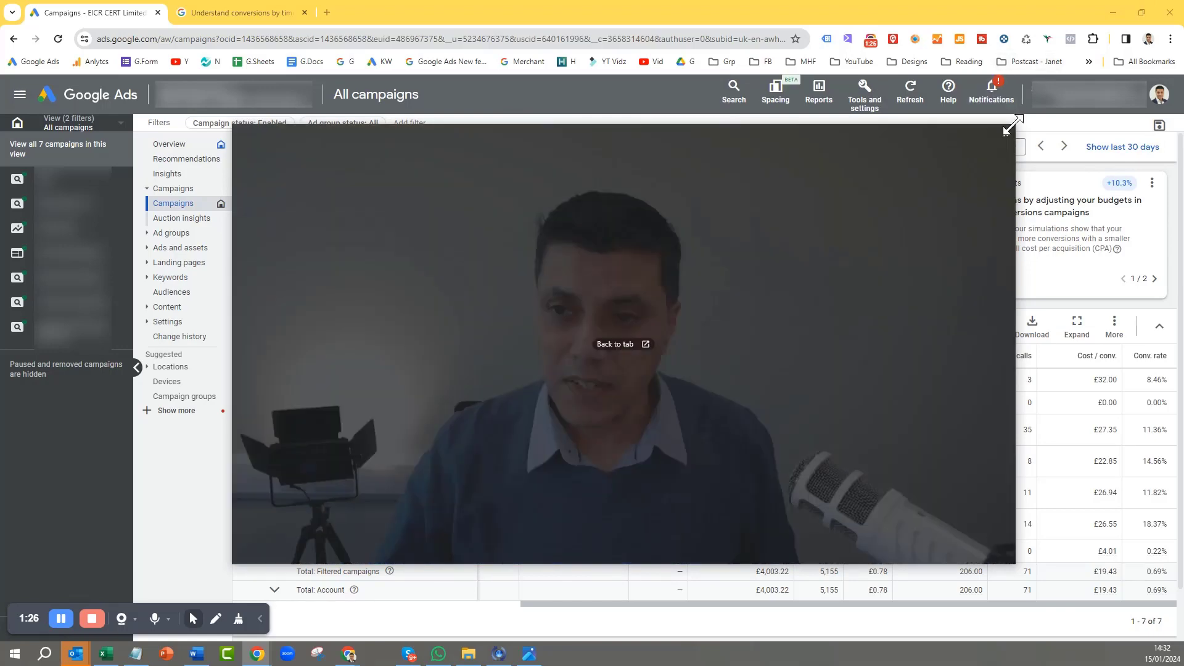
left_click_drag(1011, 123, 85, 431)
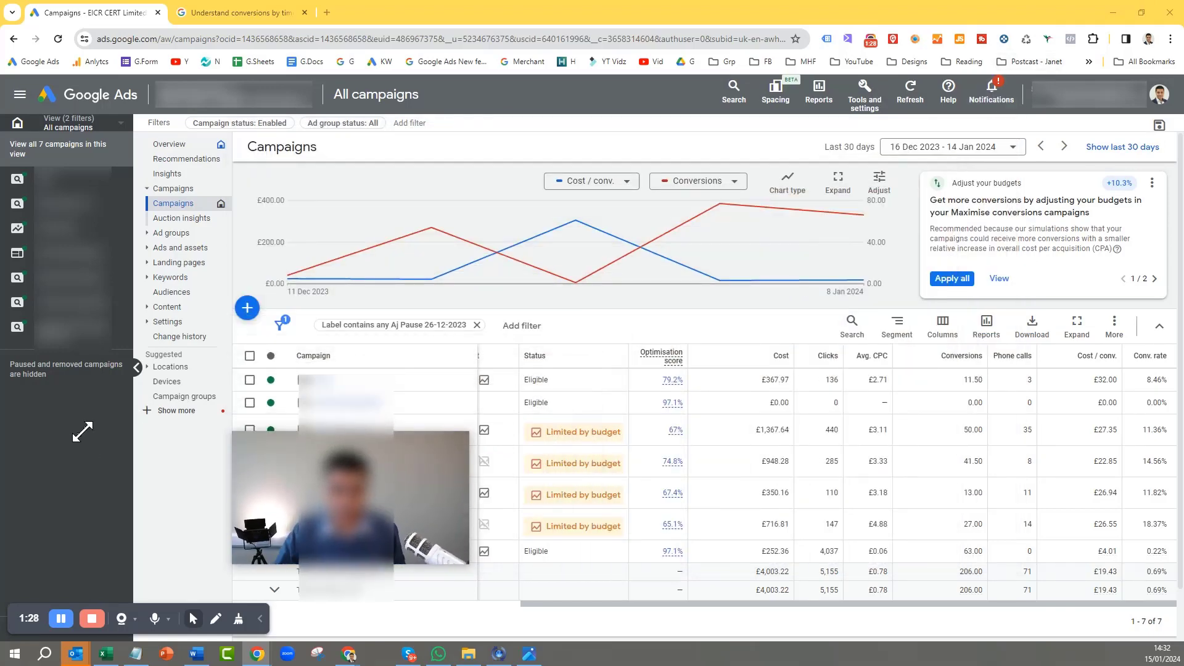
left_click_drag(290, 487, 129, 505)
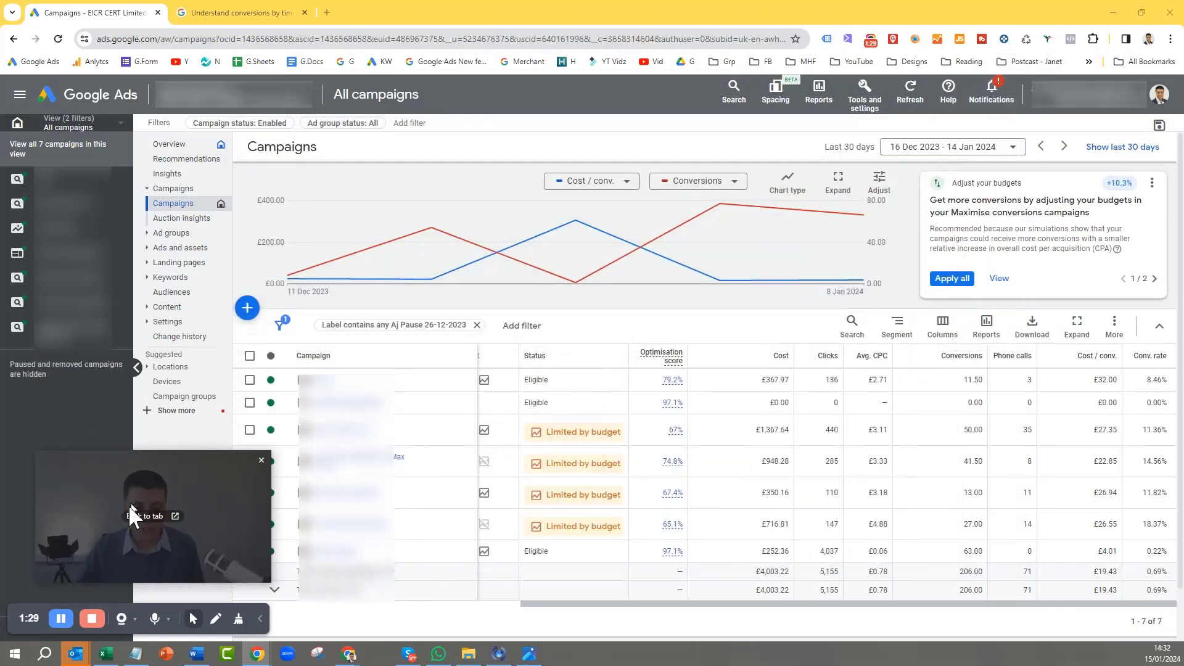
left_click_drag(211, 496, 187, 495)
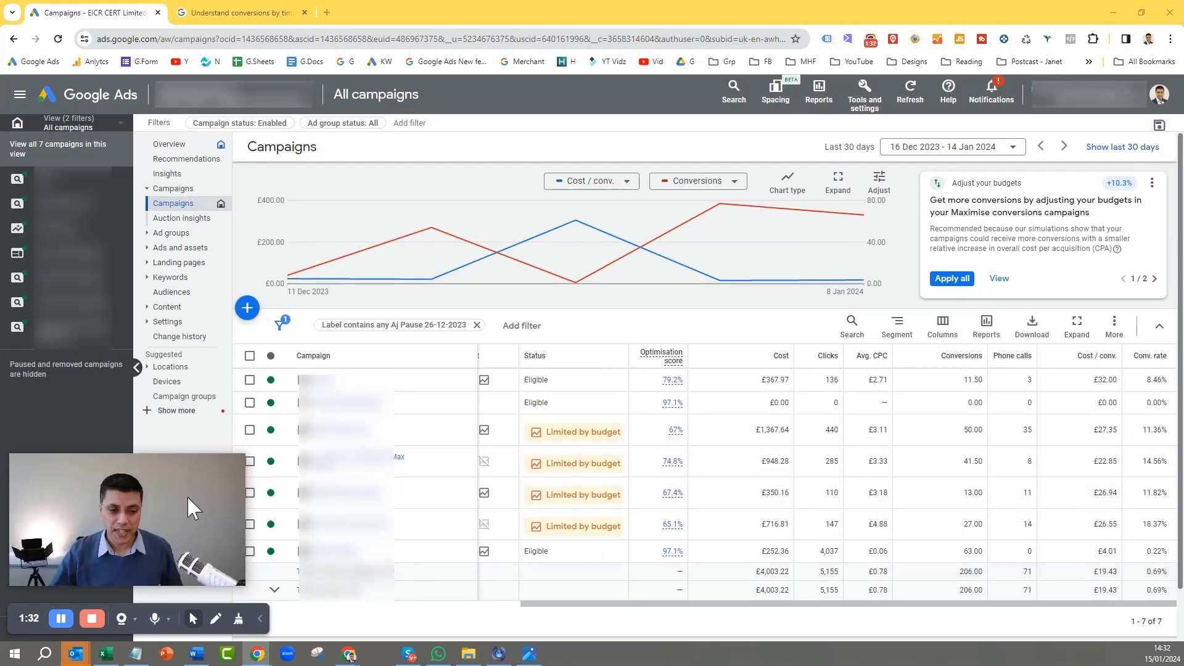
Examine the campaigns' conversions segmented by conversion action, and reset the table's segment to None.
left_click(902, 336)
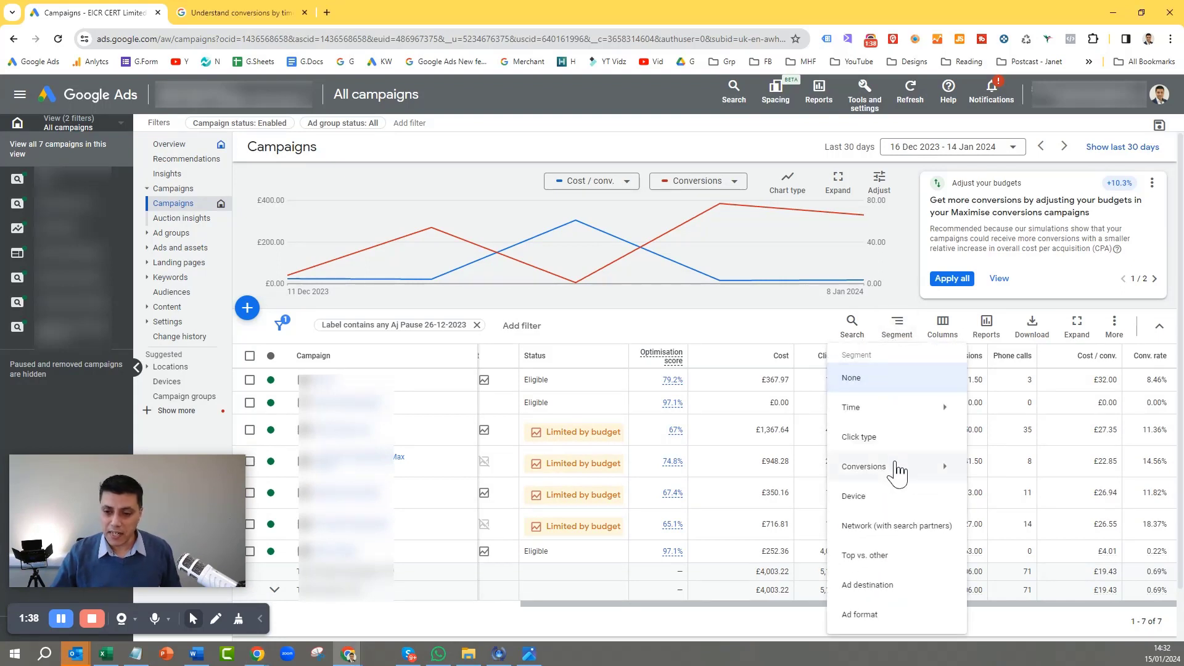
mouse_move(897, 472)
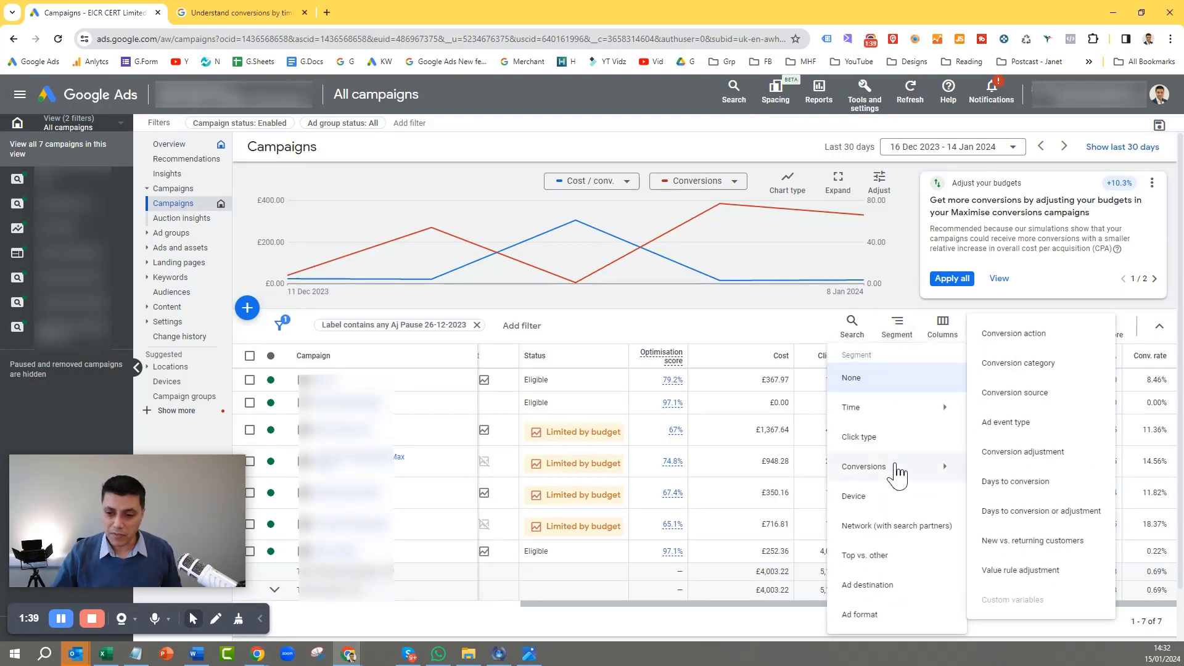
left_click(1026, 338)
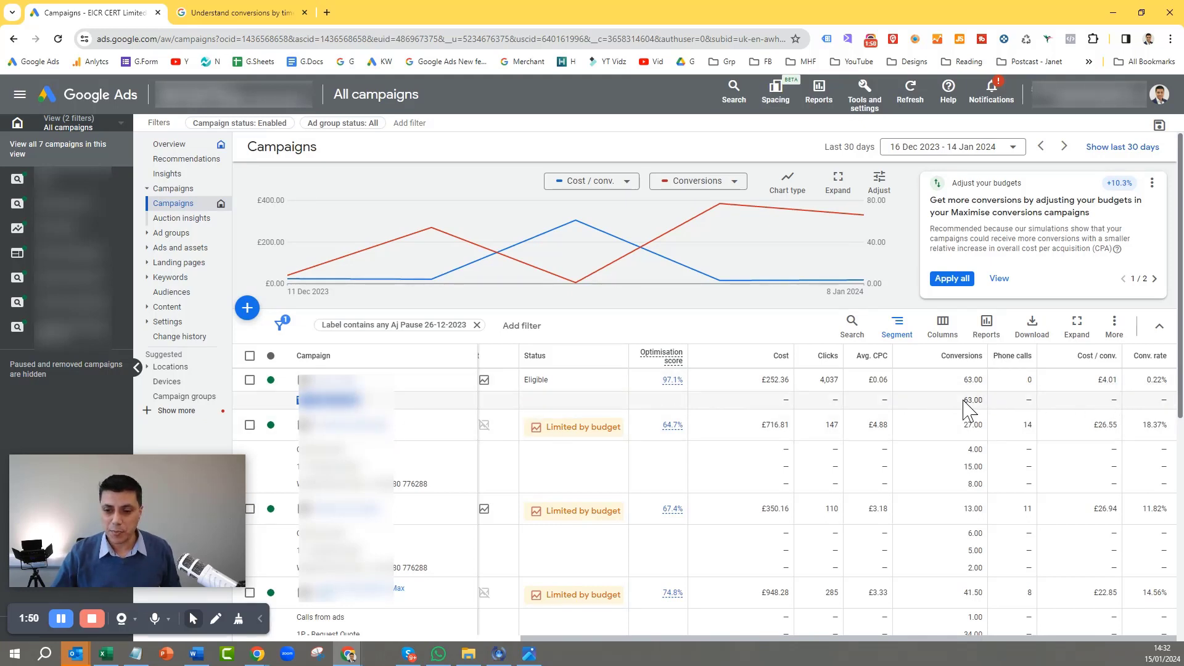
left_click_drag(963, 400, 980, 401)
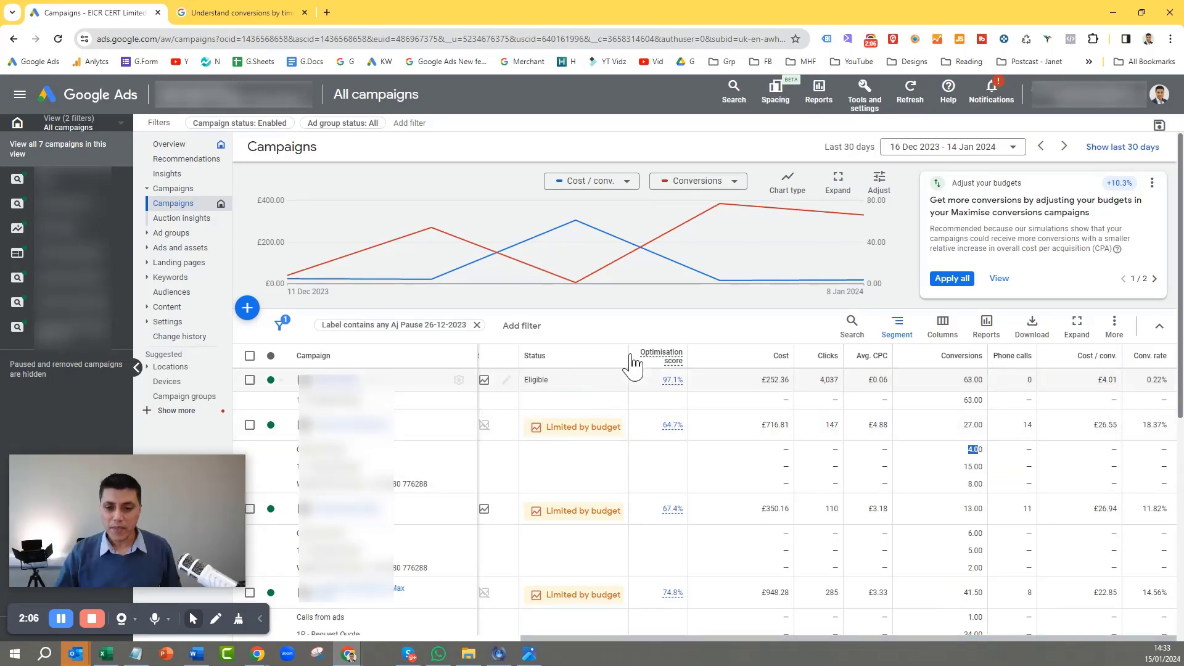
left_click(899, 333)
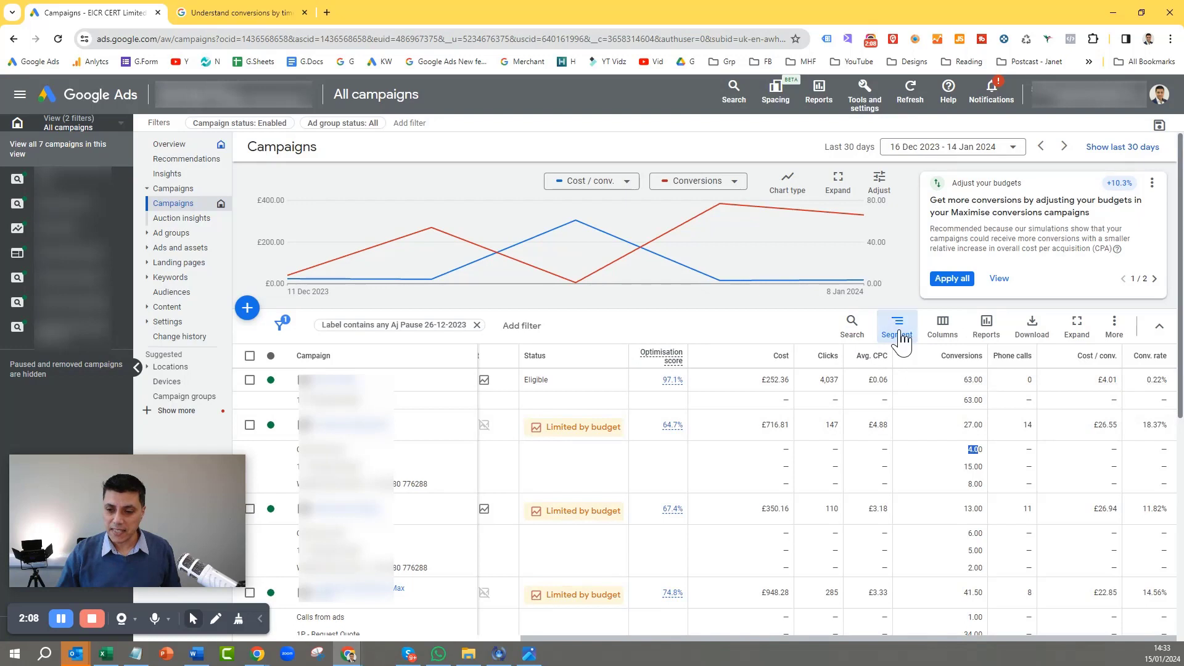
left_click(856, 382)
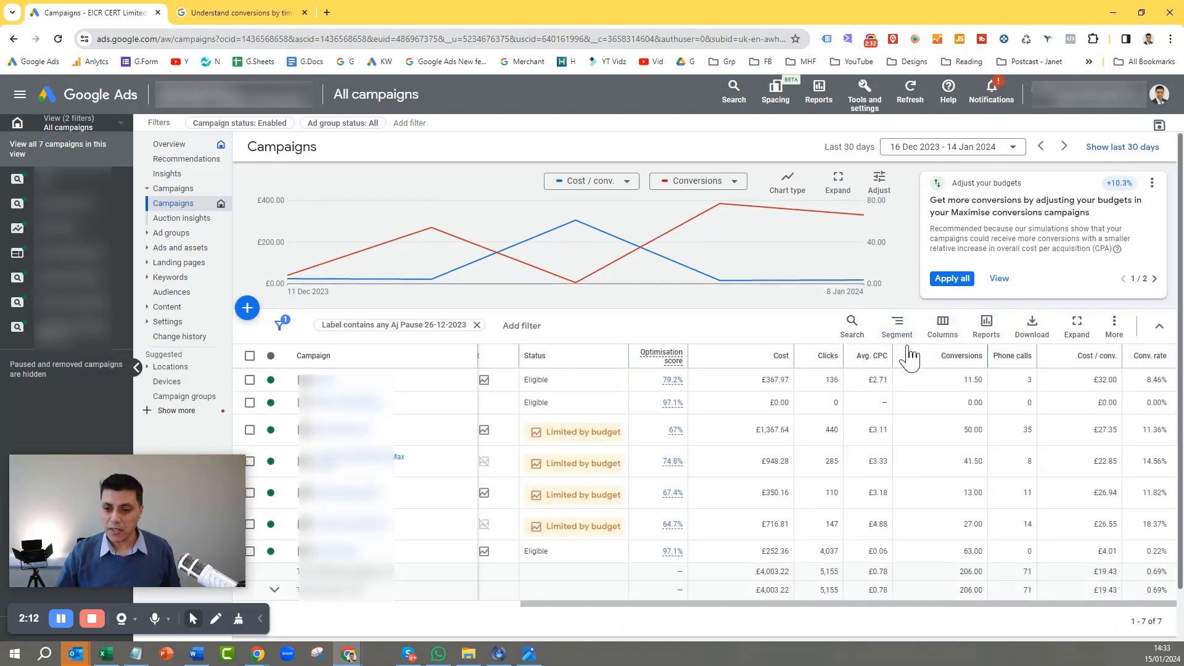
Start creating a new custom column from the column settings of the campaigns table.
left_click(935, 349)
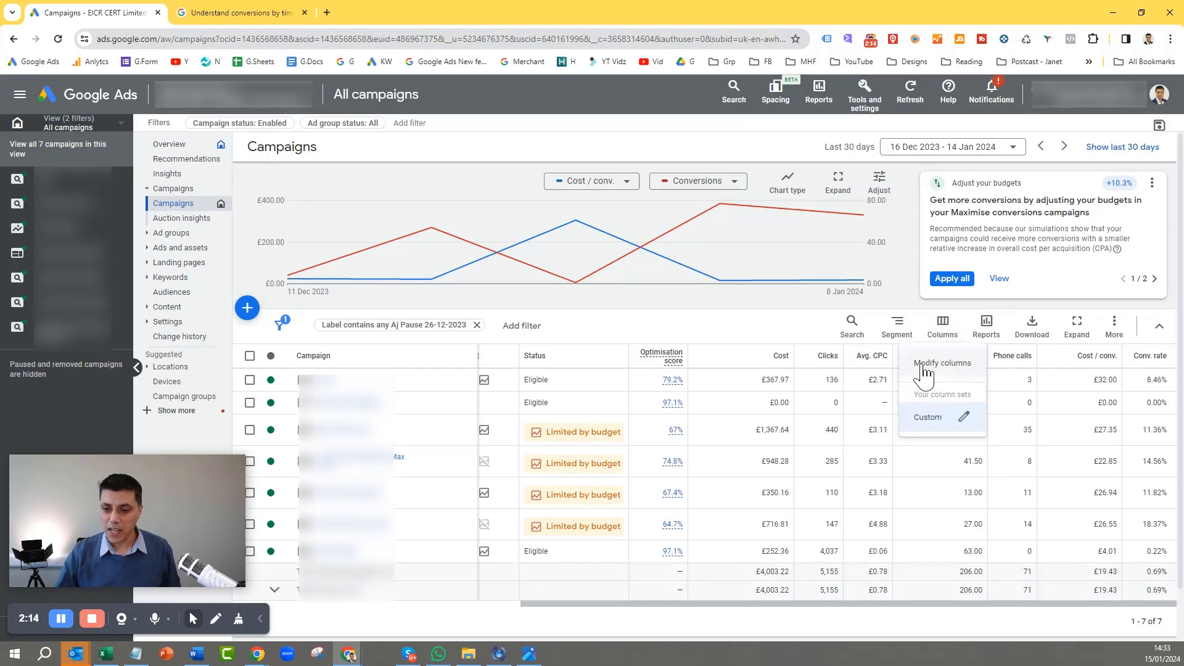
left_click(937, 368)
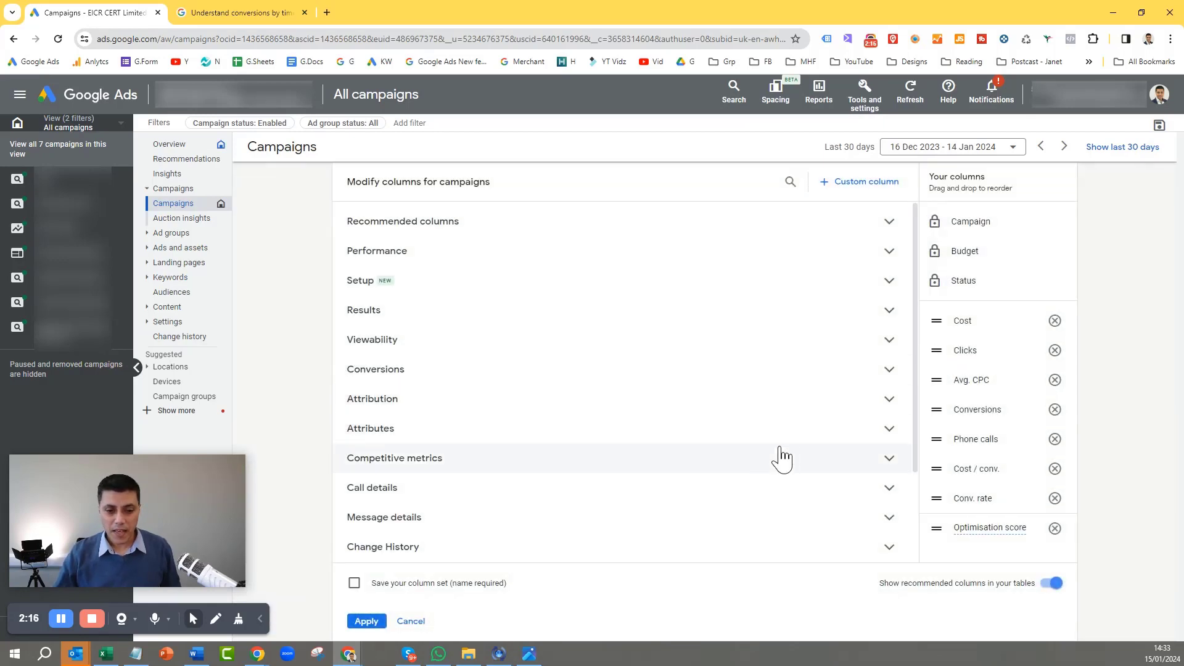
scroll(783, 456, "down", 2)
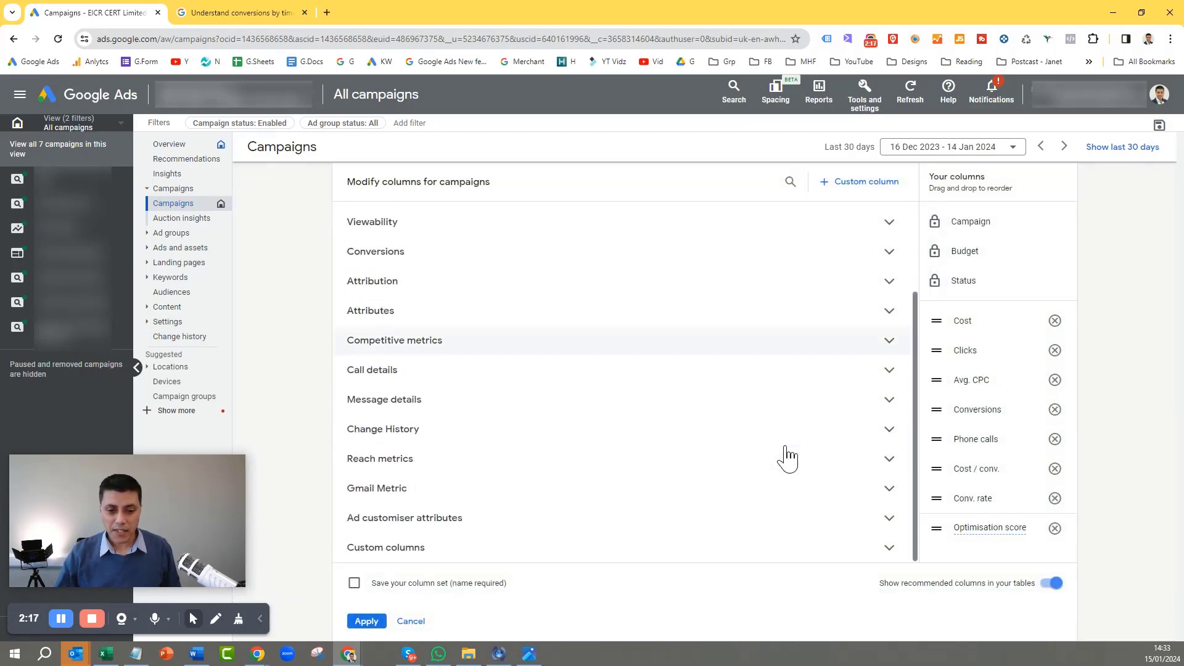
left_click(393, 555)
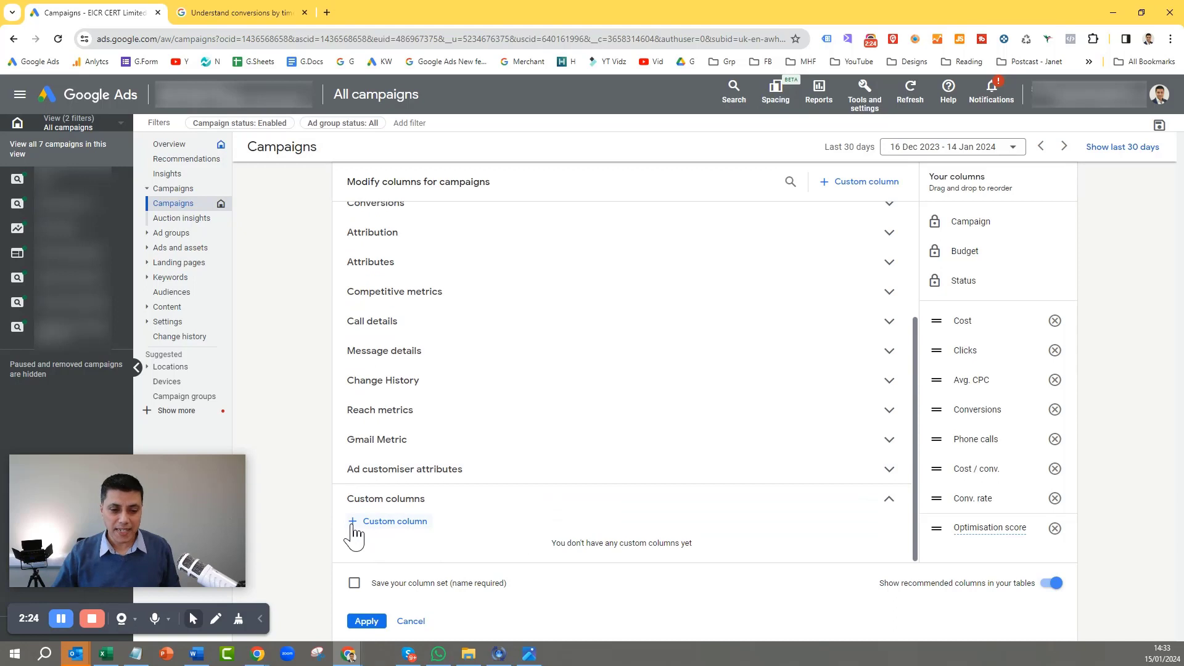
left_click(394, 522)
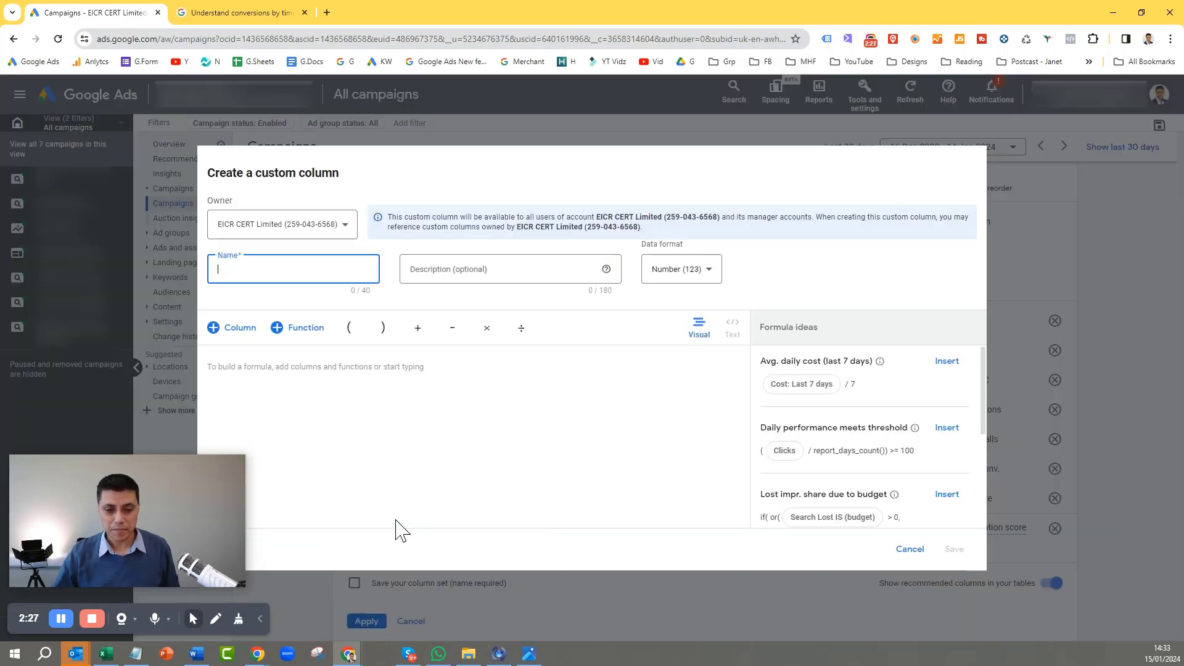
Name the custom column "Calls From Ads", leave its description empty and choose Number (123) as the data format.
left_click(345, 273)
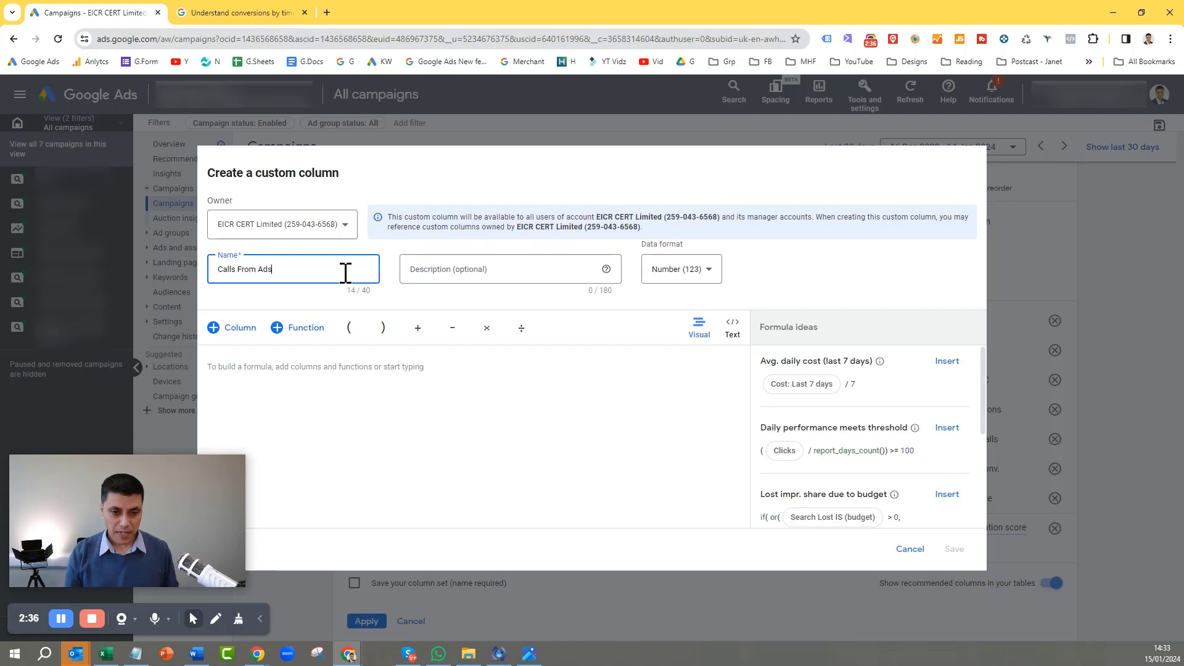
left_click(463, 270)
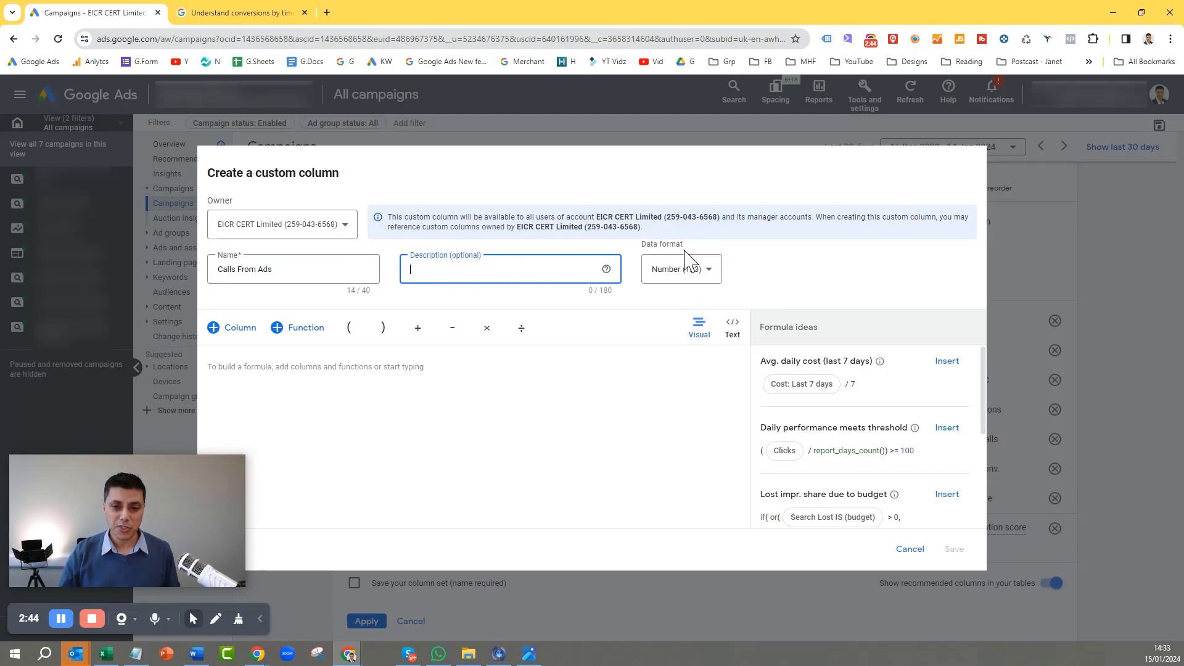
left_click(714, 277)
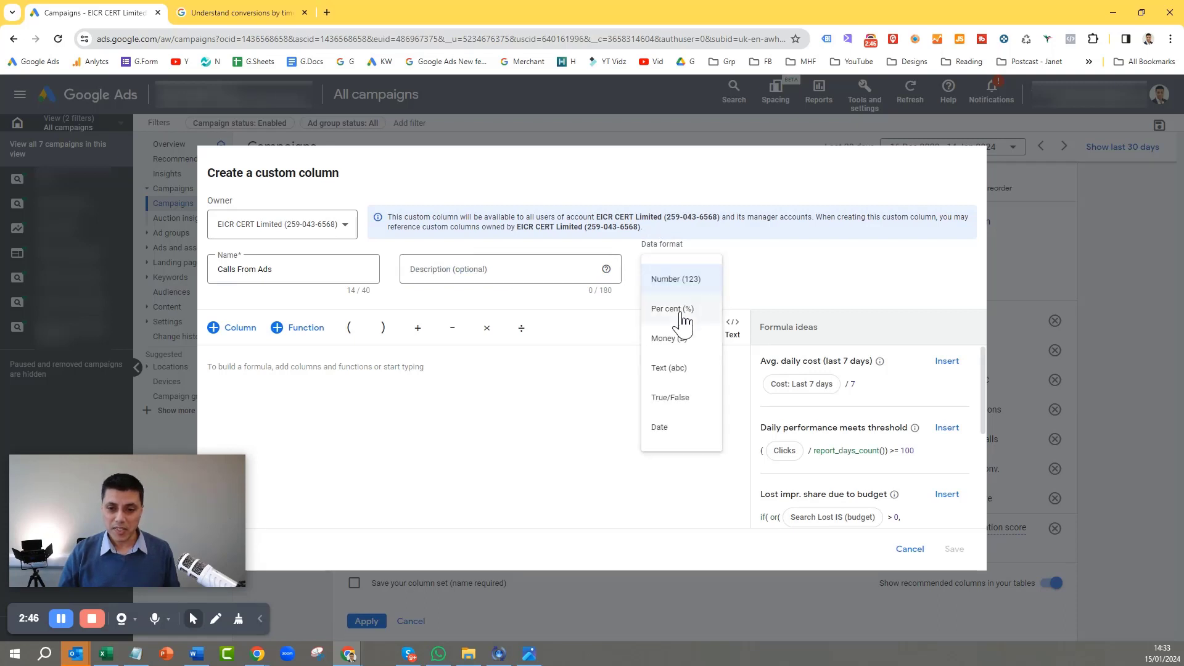
left_click(679, 280)
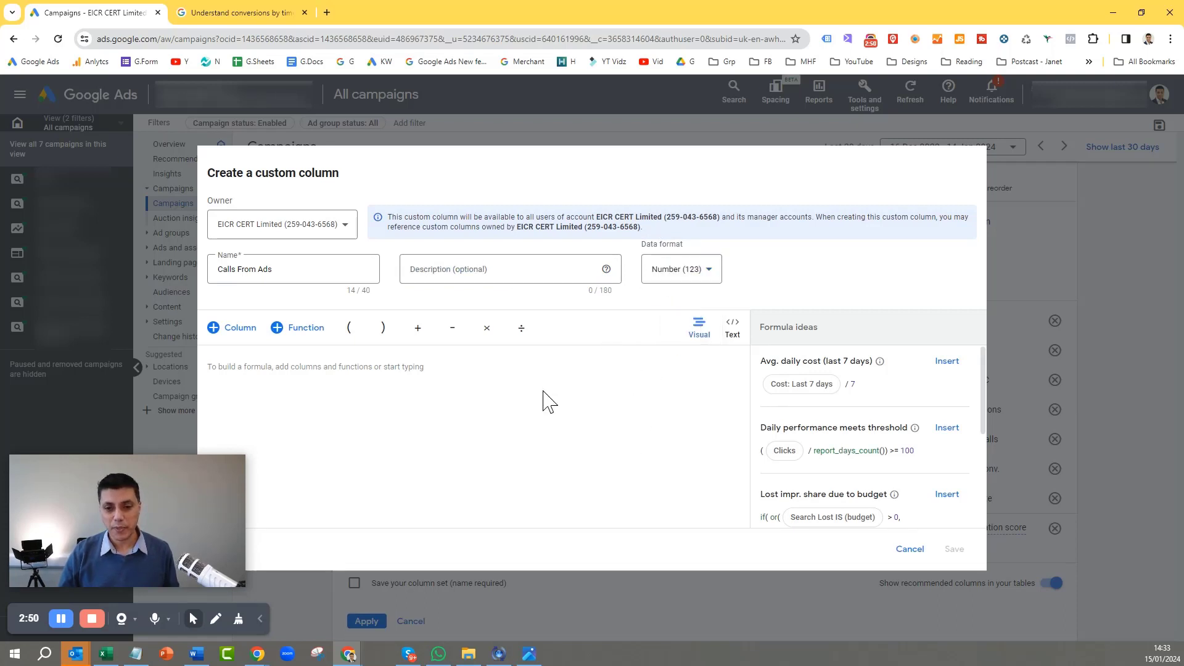
Add the Conversions (by conv. time) metric to the custom column's formula.
left_click_drag(162, 494, 1038, 543)
left_click(241, 330)
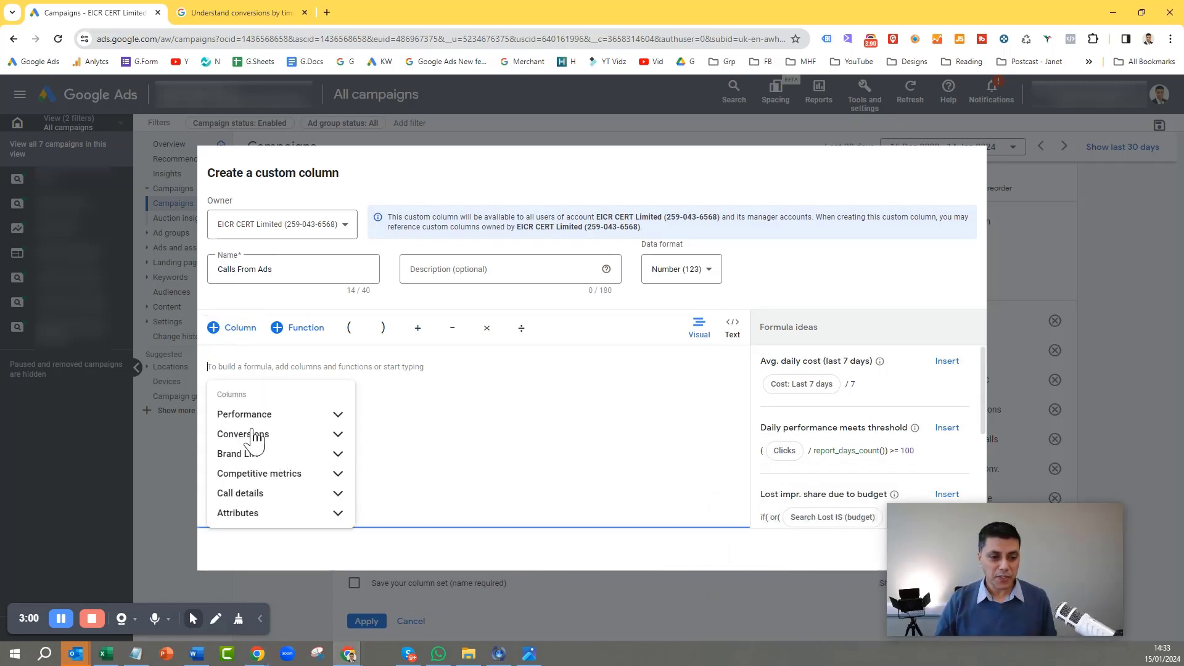
left_click(338, 434)
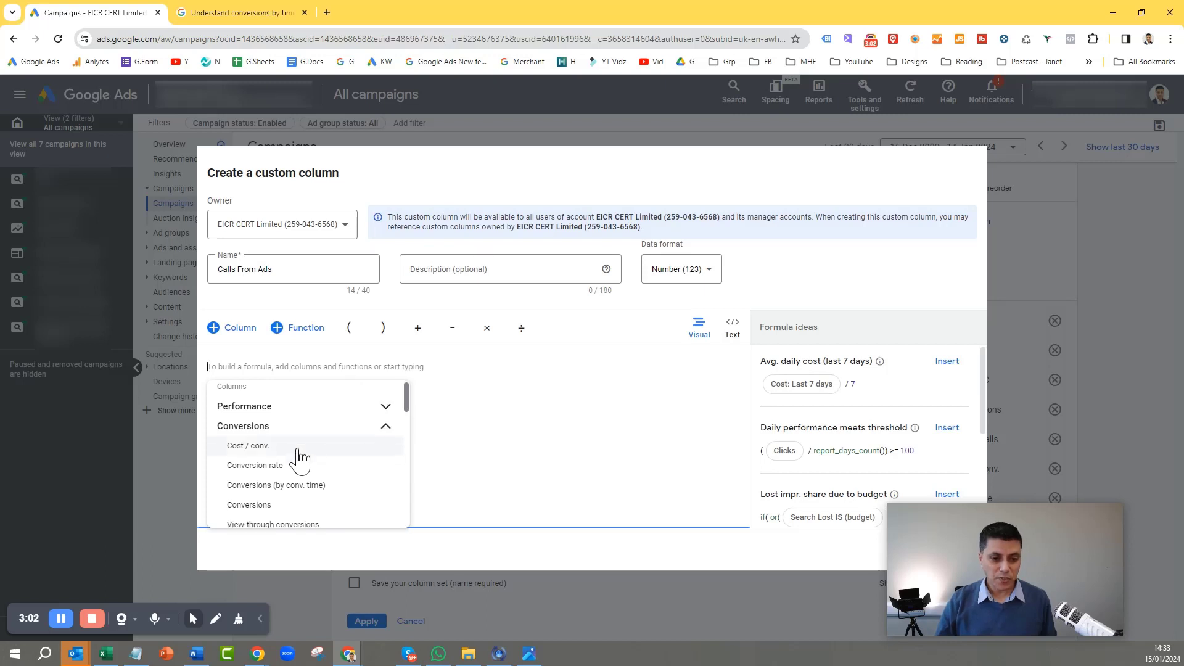
scroll(296, 460, "down", 1)
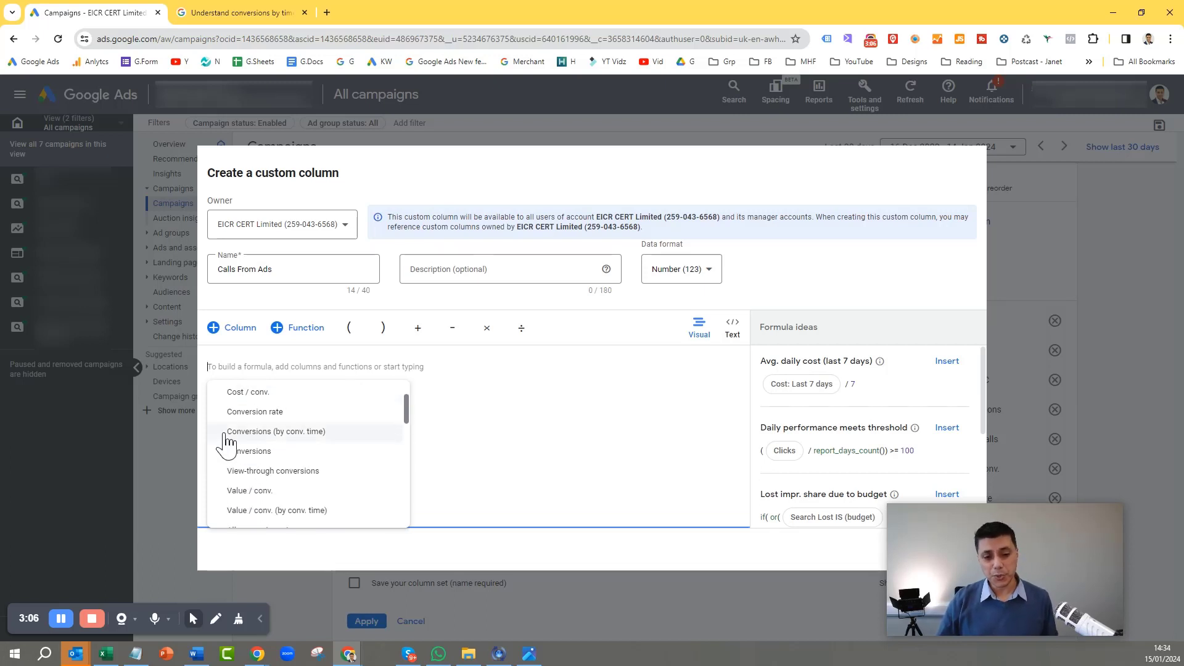
left_click(293, 433)
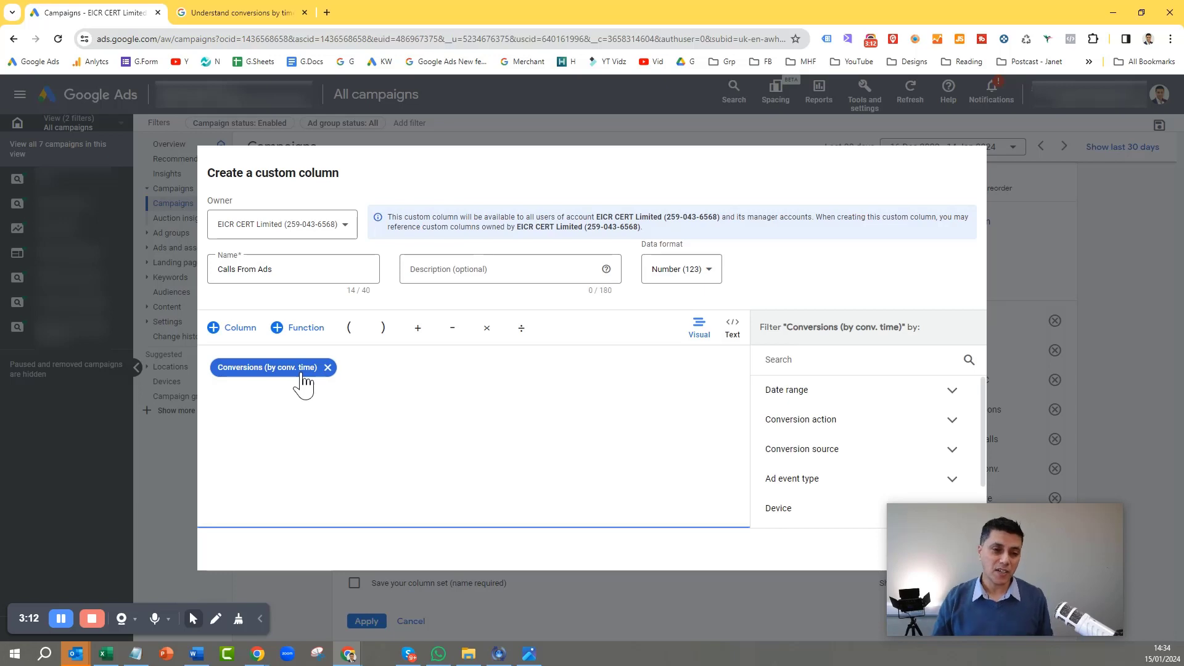
Read the Google Ads Help article's explanation of the "by conversion time" columns and return to the custom column form.
left_click(241, 14)
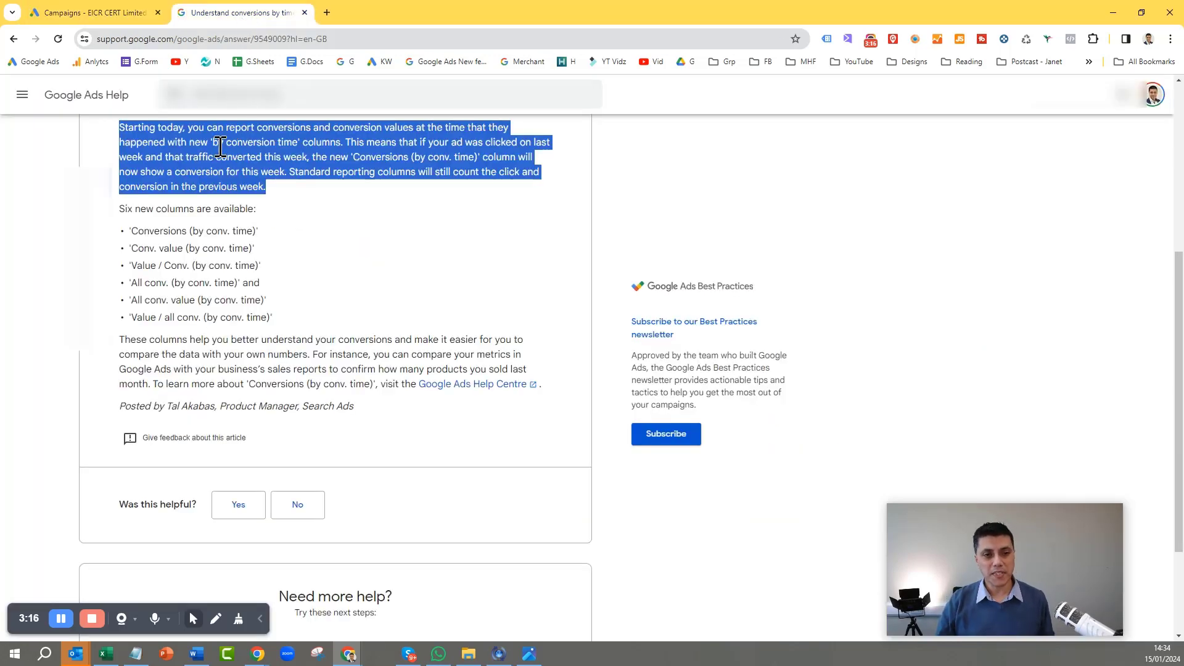
left_click(191, 127)
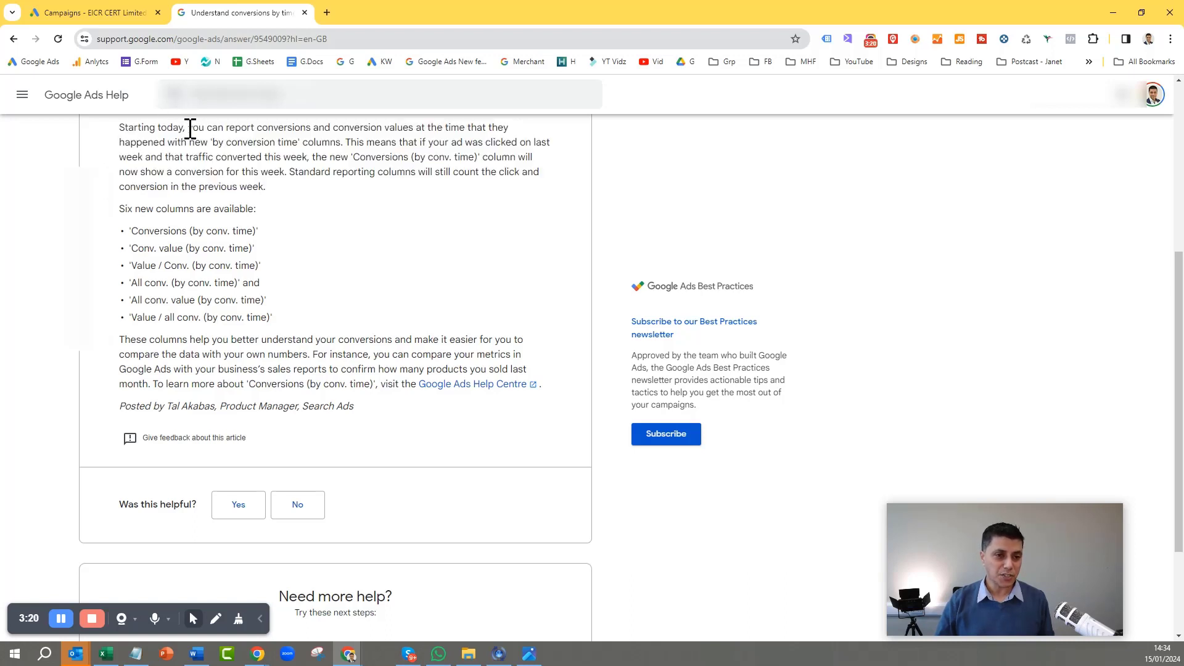
left_click_drag(191, 130, 255, 141)
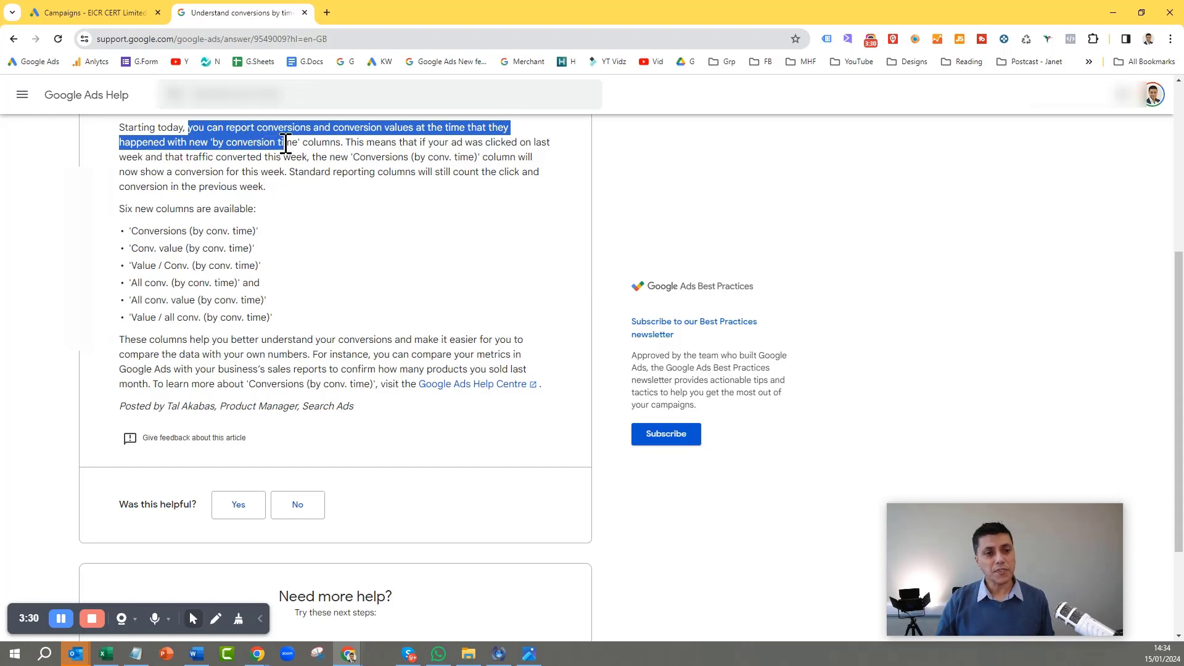
left_click_drag(312, 142, 282, 176)
left_click(39, 13)
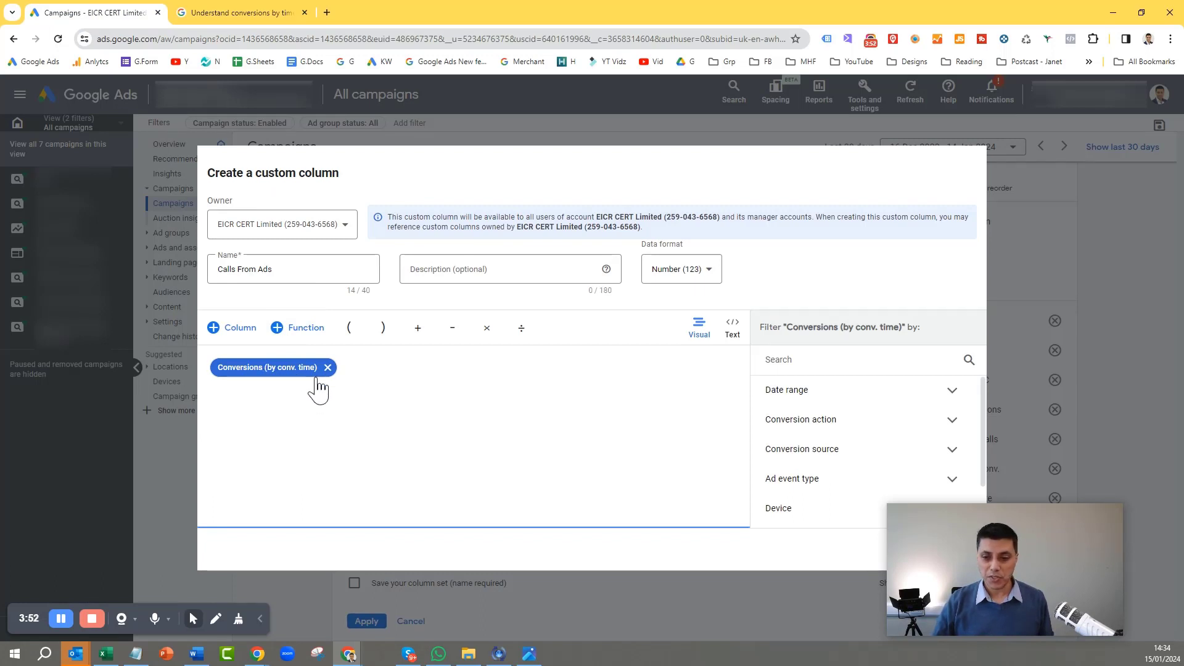
mouse_move(1069, 534)
left_click_drag(1051, 534, 1104, 525)
left_click_drag(944, 497, 994, 506)
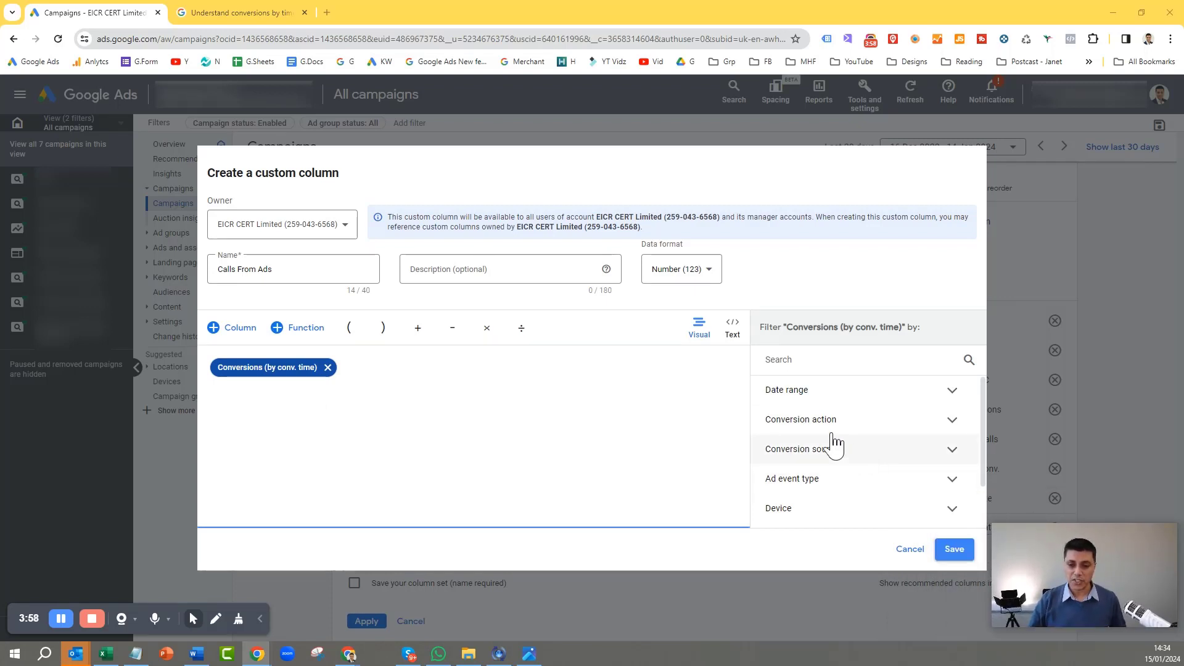
Filter the Conversions (by conv. time) metric by the "Calls from ads" conversion action and save the custom column.
left_click(953, 432)
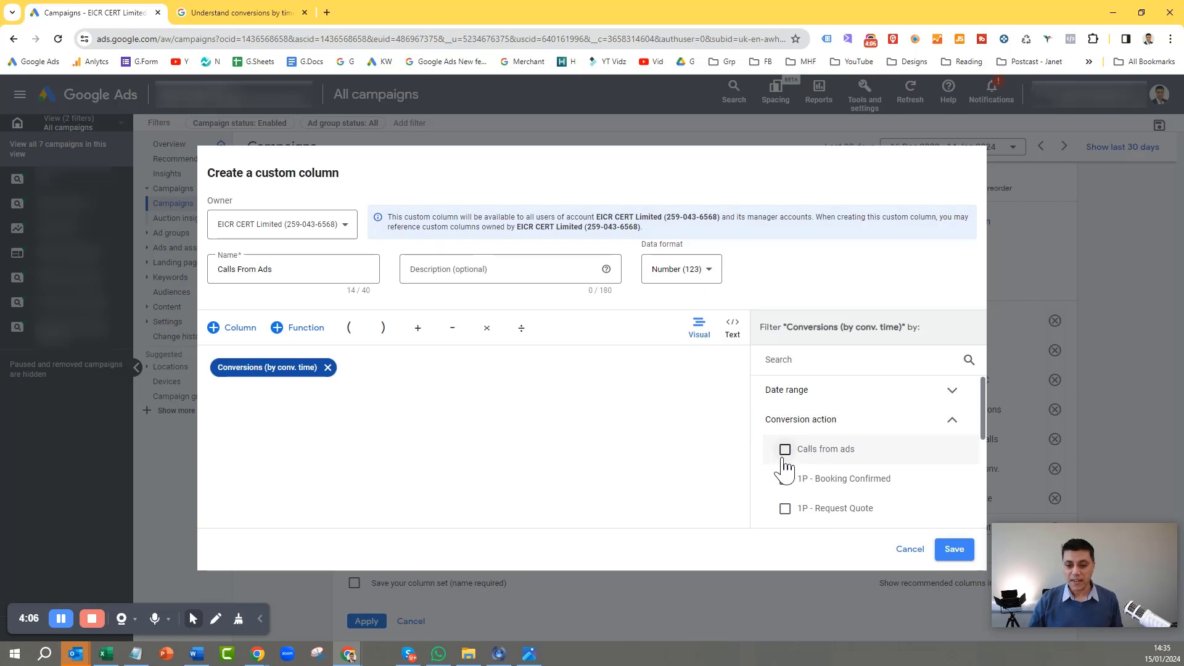
scroll(823, 468, "down", 1)
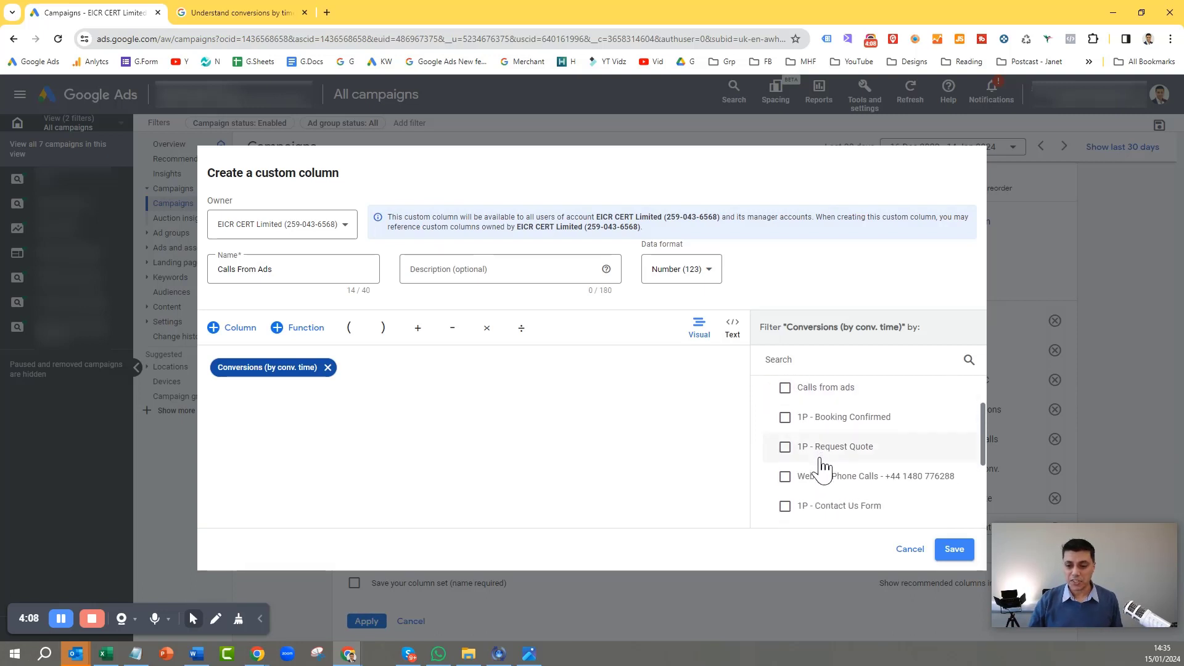
left_click(785, 388)
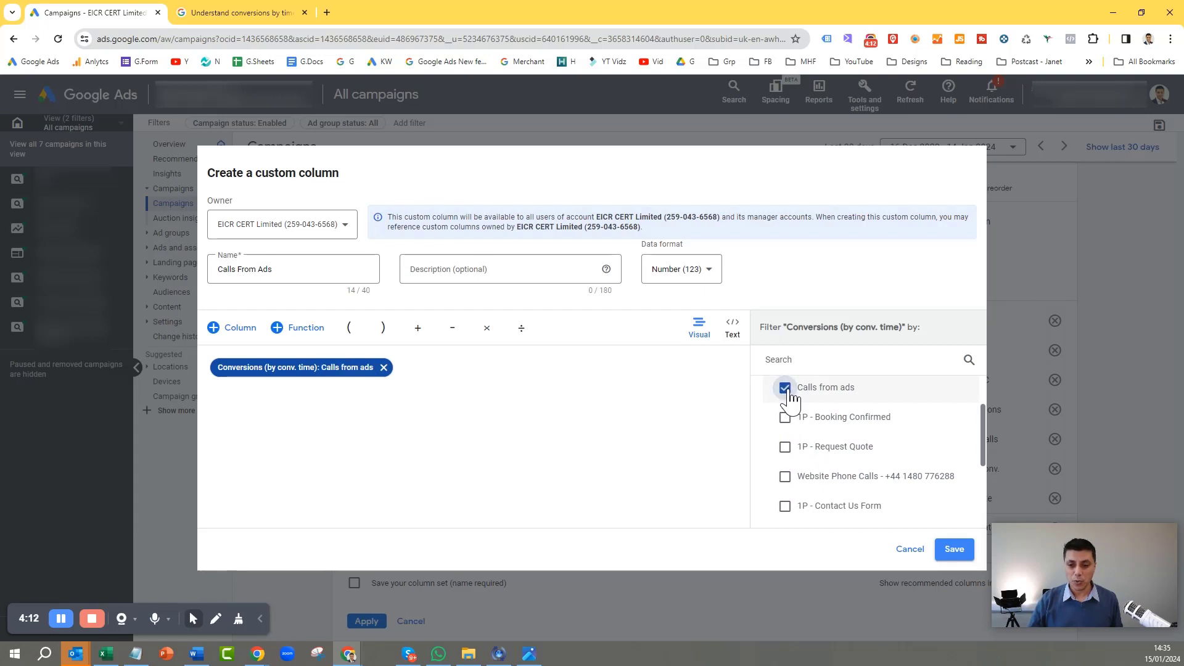
left_click(953, 551)
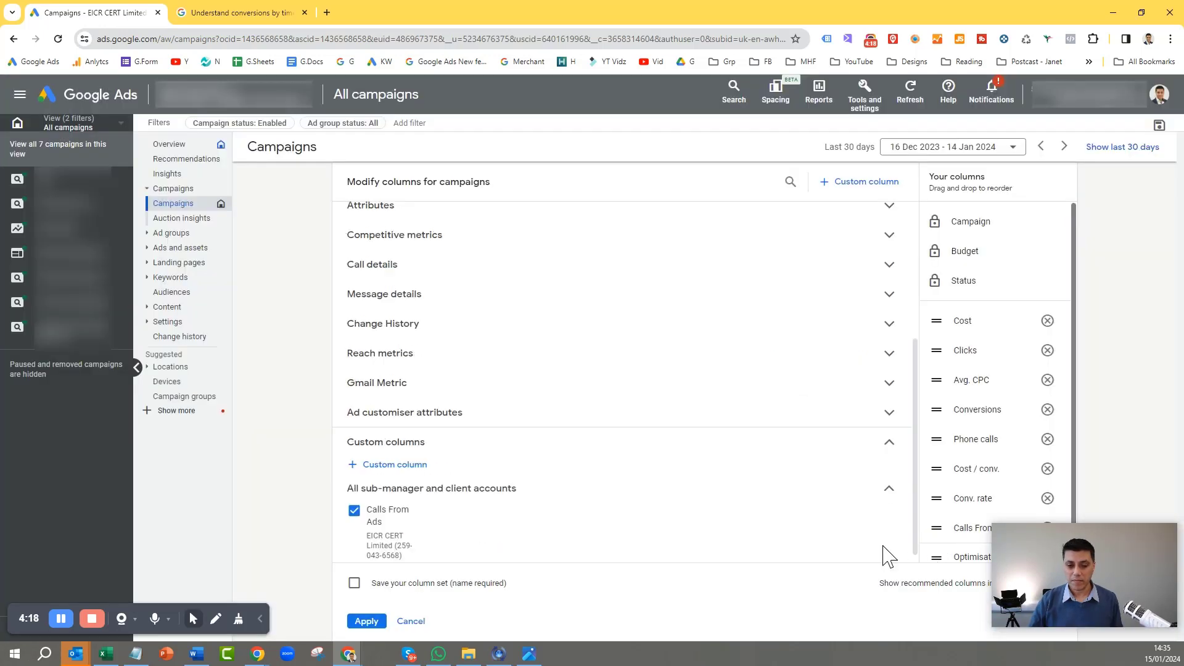
Move the Calls From Ads column ahead of Cost in the column order and apply it to the campaigns table.
scroll(839, 520, "down", 1)
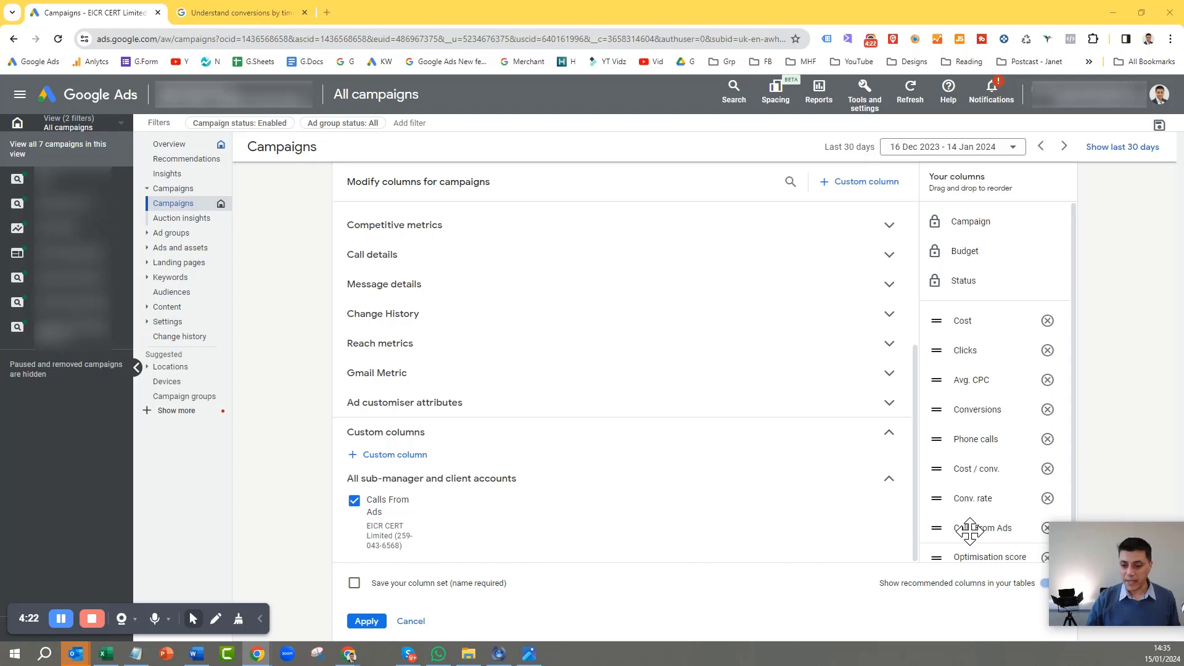
scroll(978, 517, "down", 1)
left_click_drag(978, 517, 970, 304)
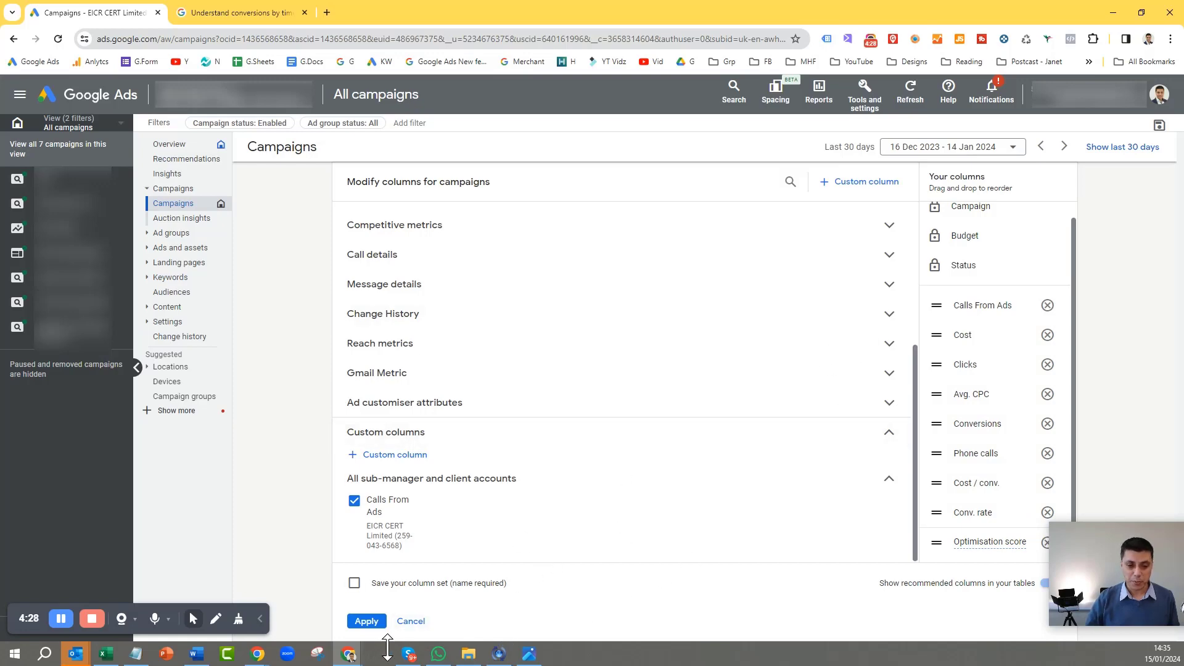
left_click(367, 621)
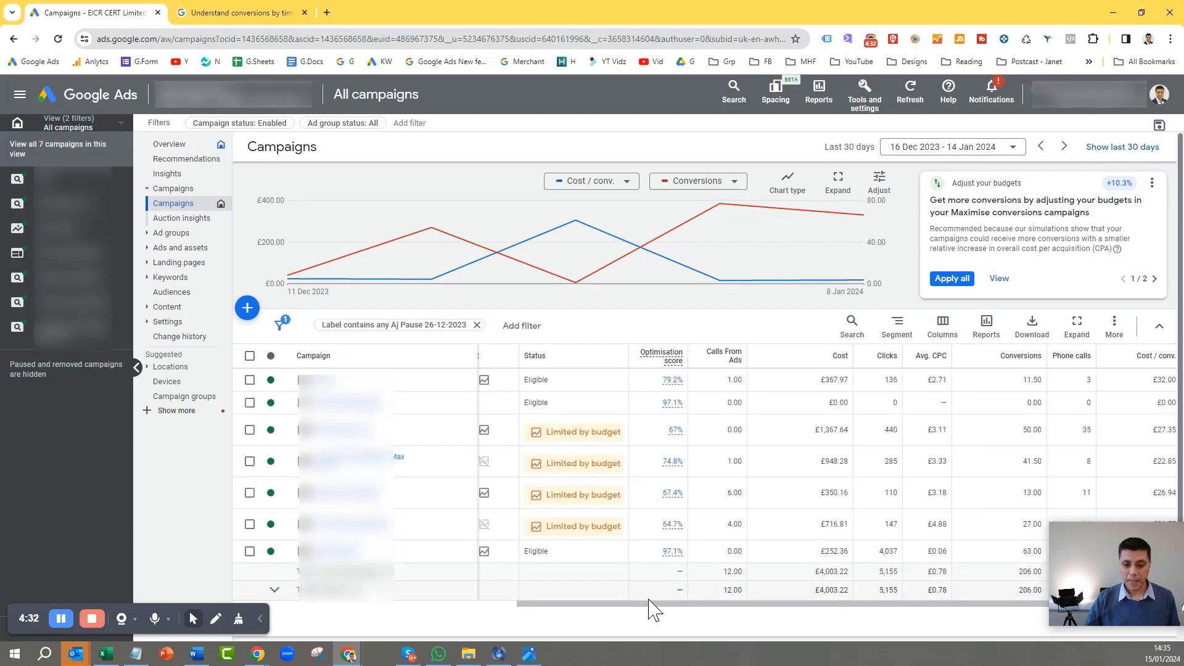
left_click_drag(649, 602, 591, 612)
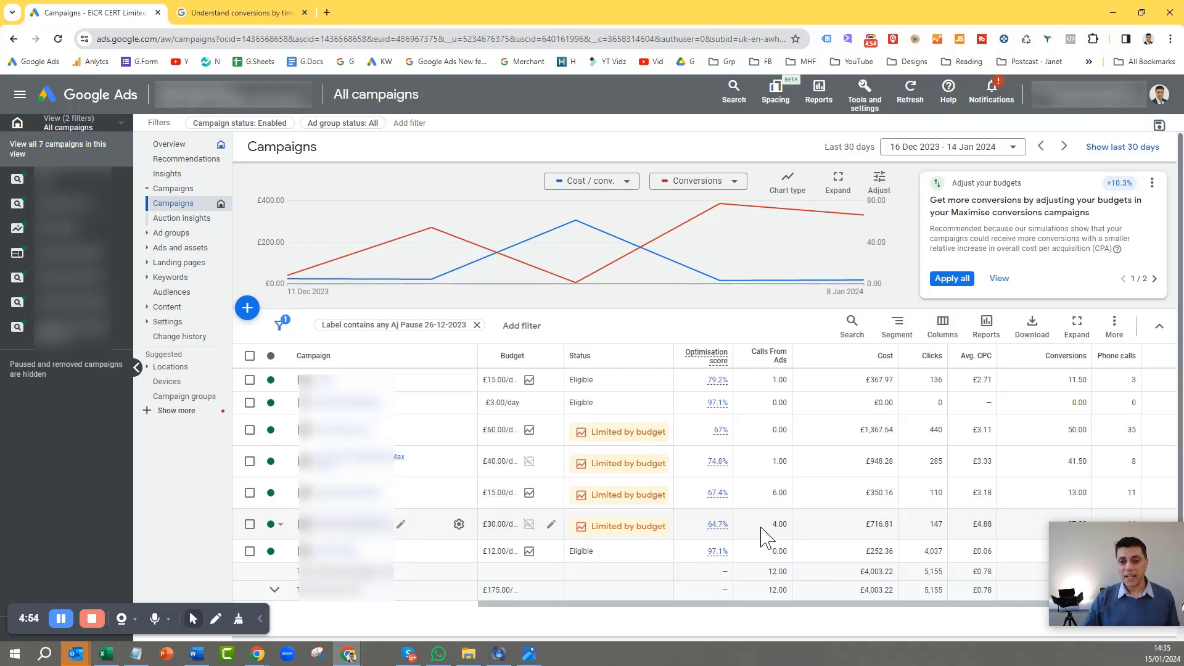
Start a new custom column for the campaigns table and name it "Requested Quotes".
left_click(948, 333)
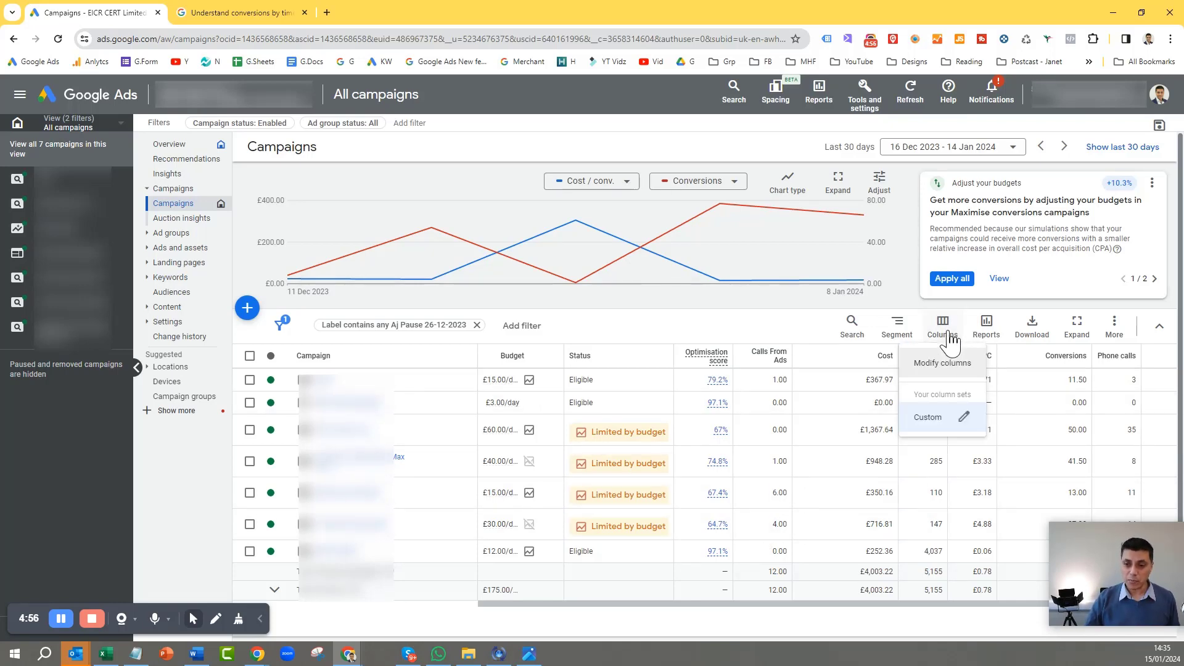
left_click(933, 368)
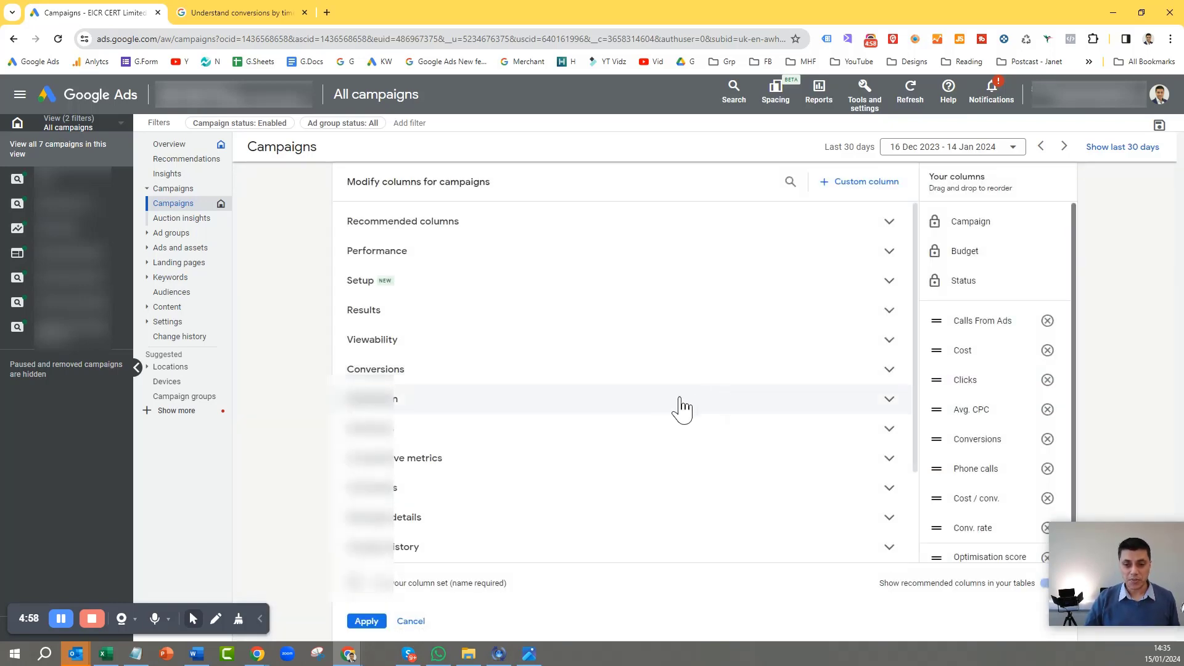
scroll(645, 444, "down", 3)
left_click(404, 548)
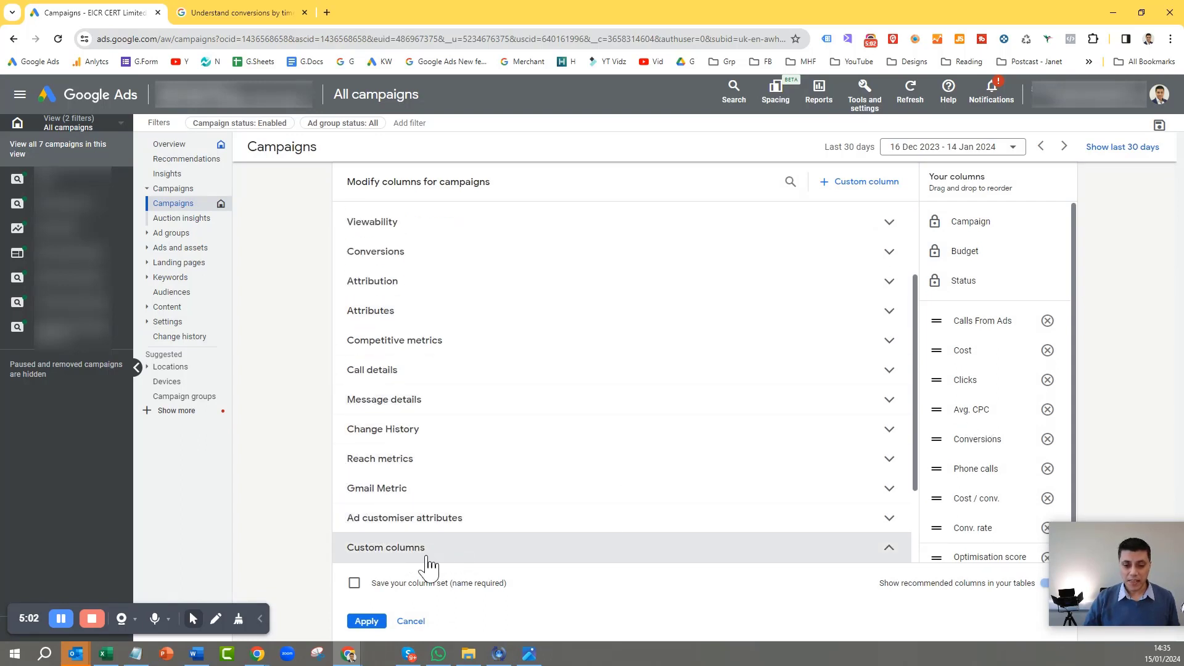
scroll(423, 561, "down", 2)
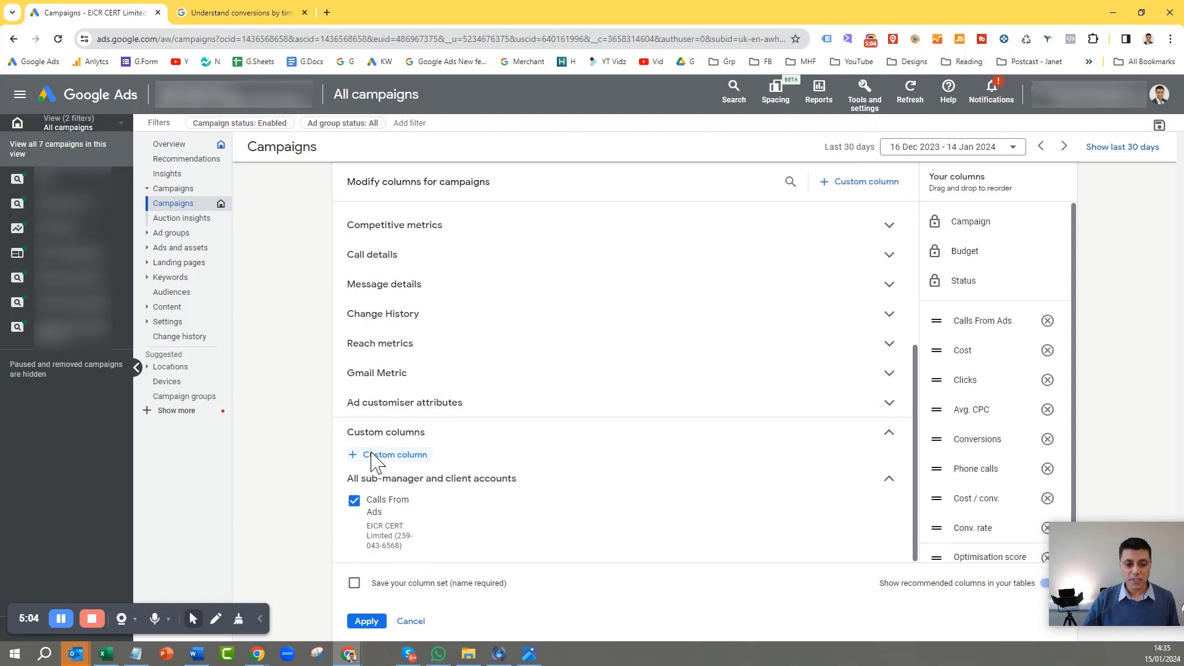
left_click(373, 454)
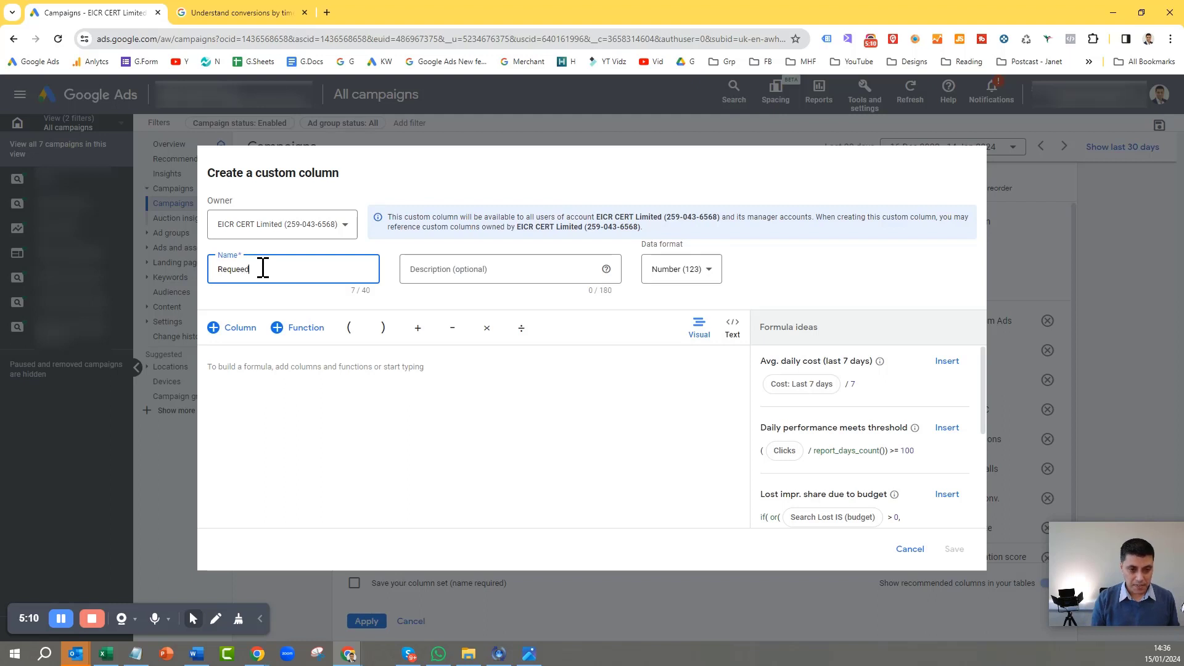
type("Requed Q")
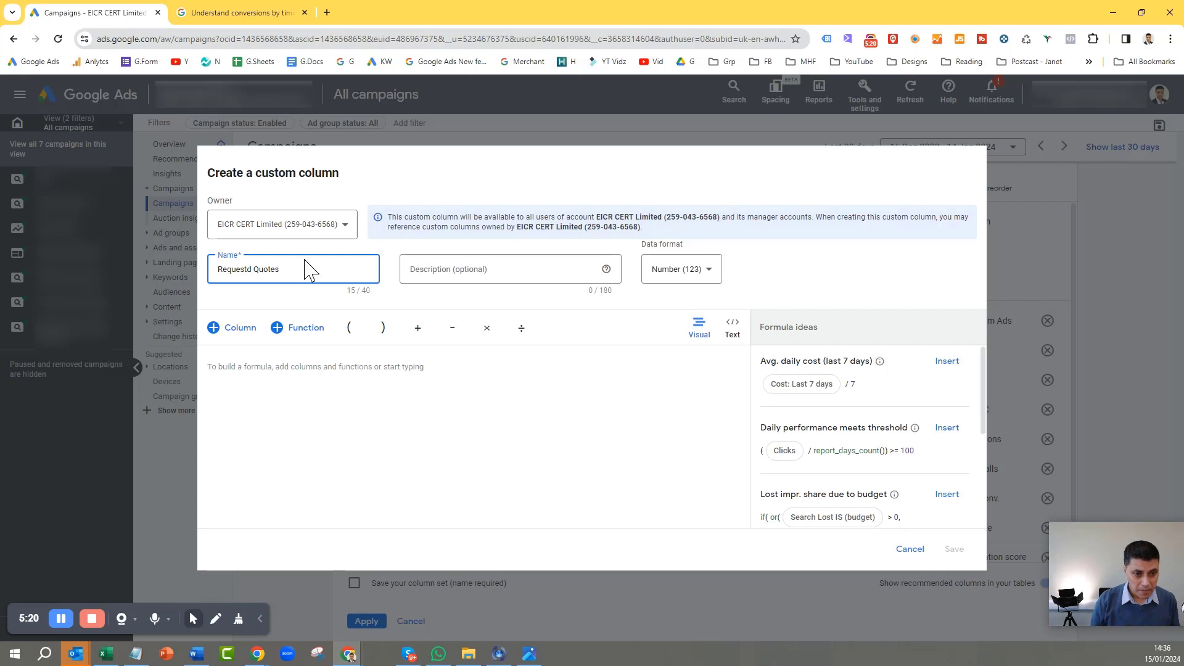
Add the Conversions (by conv. time) metric to the Requested Quotes column's formula.
left_click(231, 336)
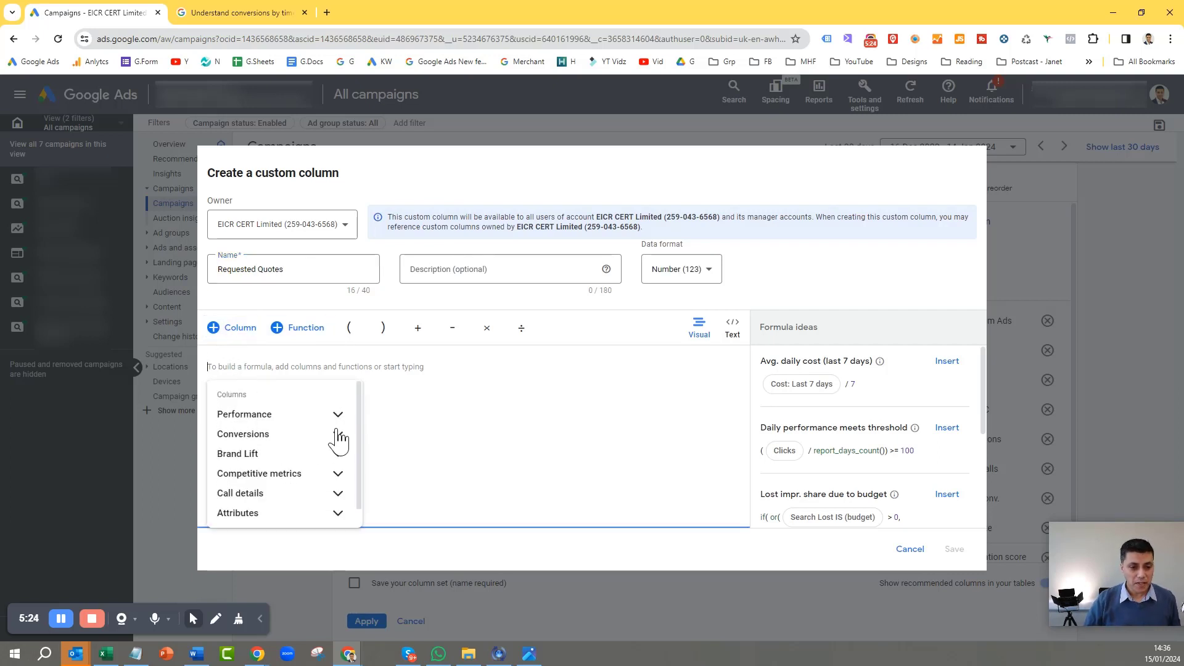
left_click(338, 438)
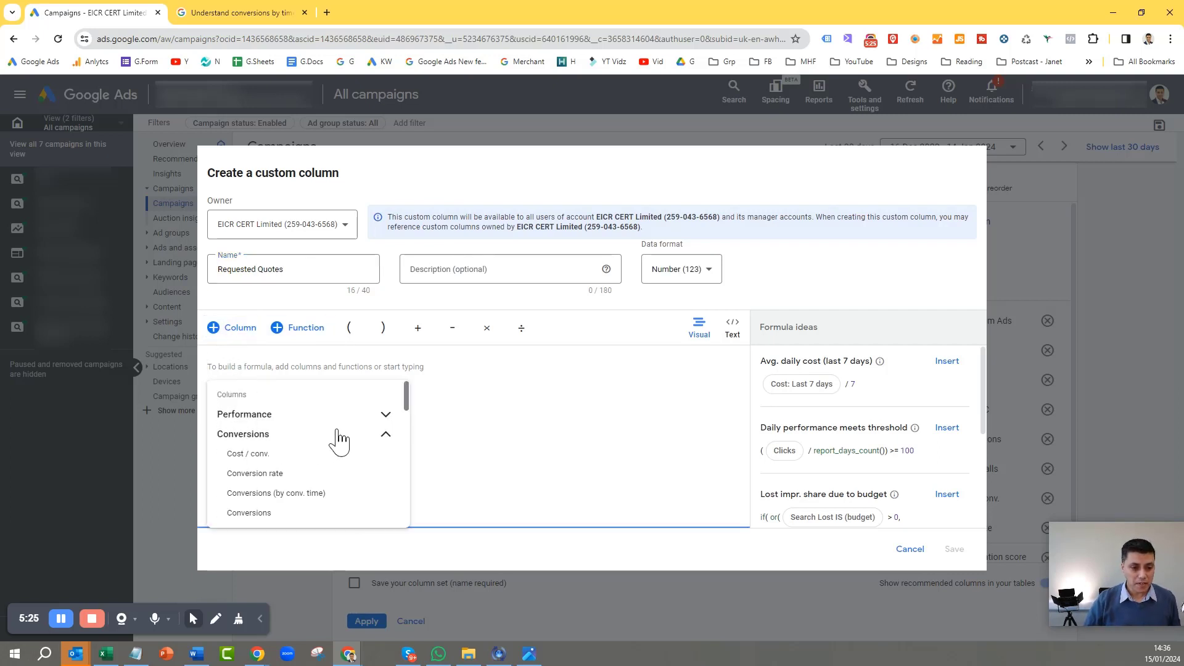
left_click(275, 493)
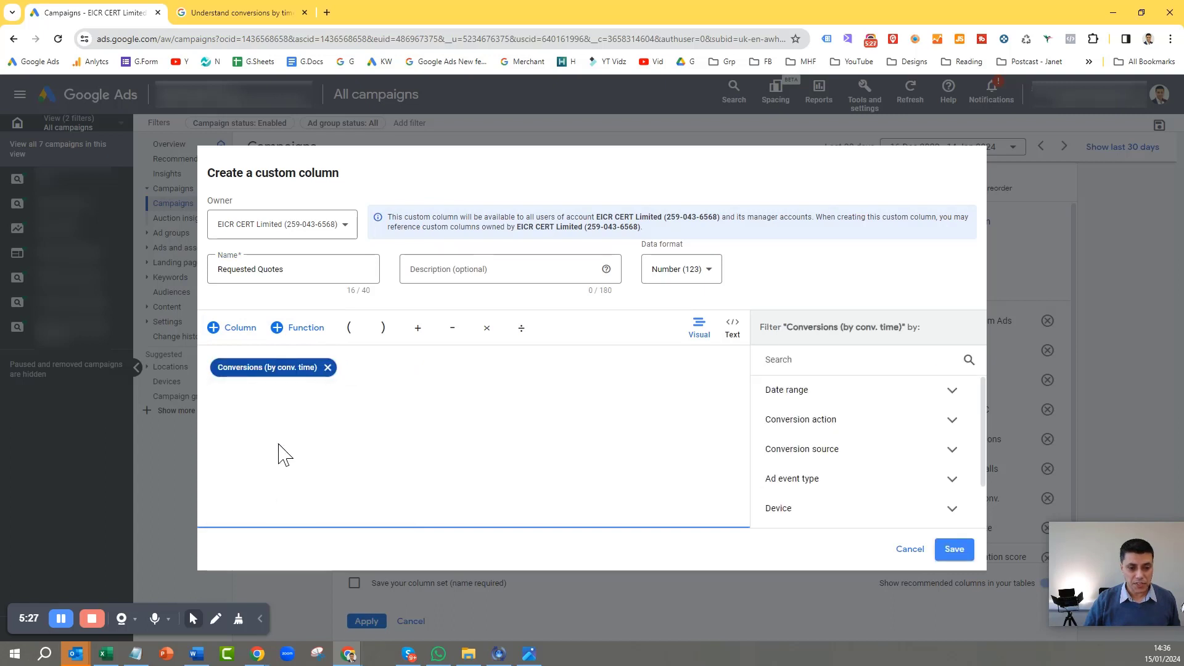
Filter the Conversions (by conv. time) metric by the "1P - Request Quote" conversion action and save the custom column.
left_click(949, 426)
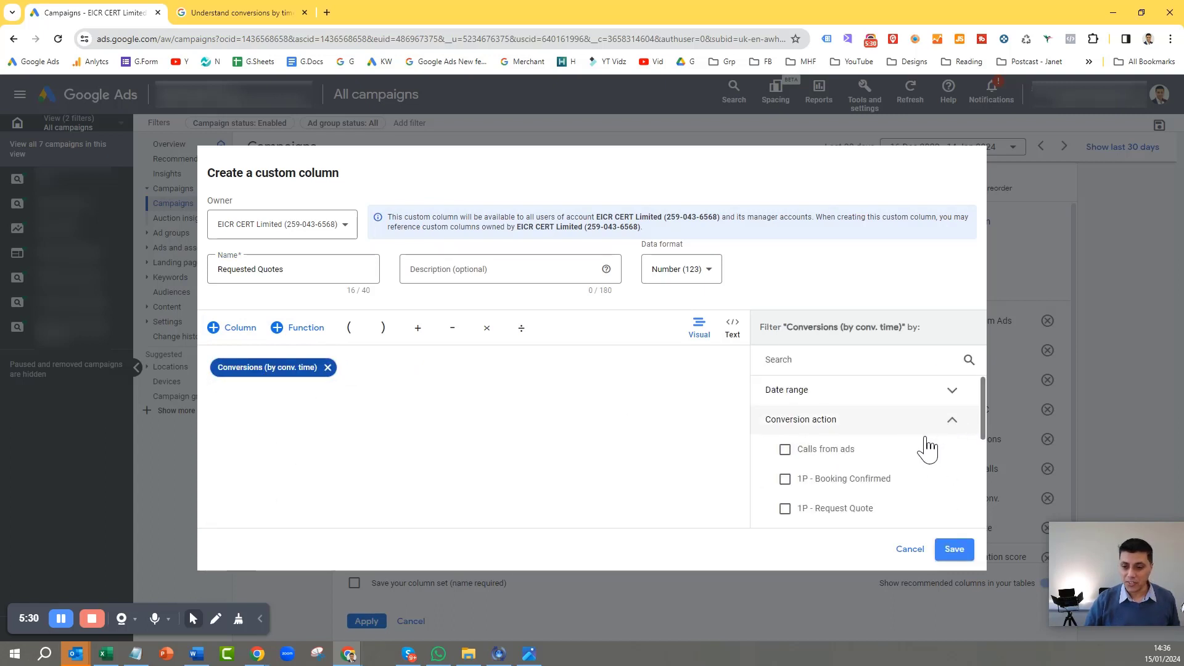
scroll(873, 472, "down", 1)
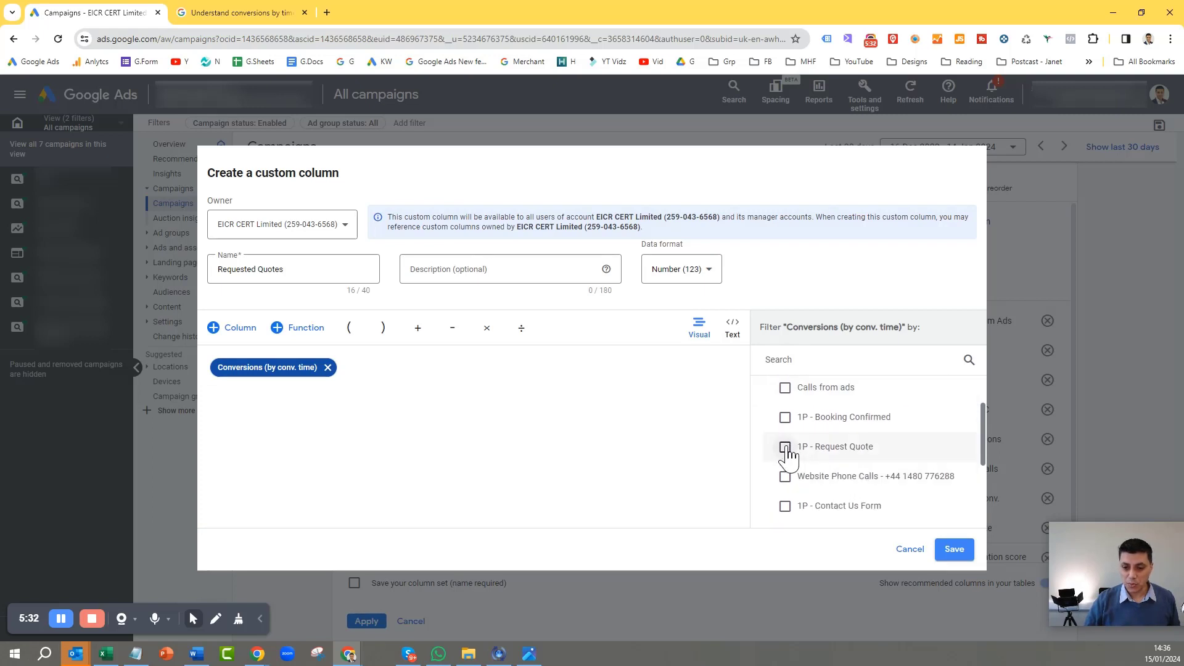
left_click(785, 448)
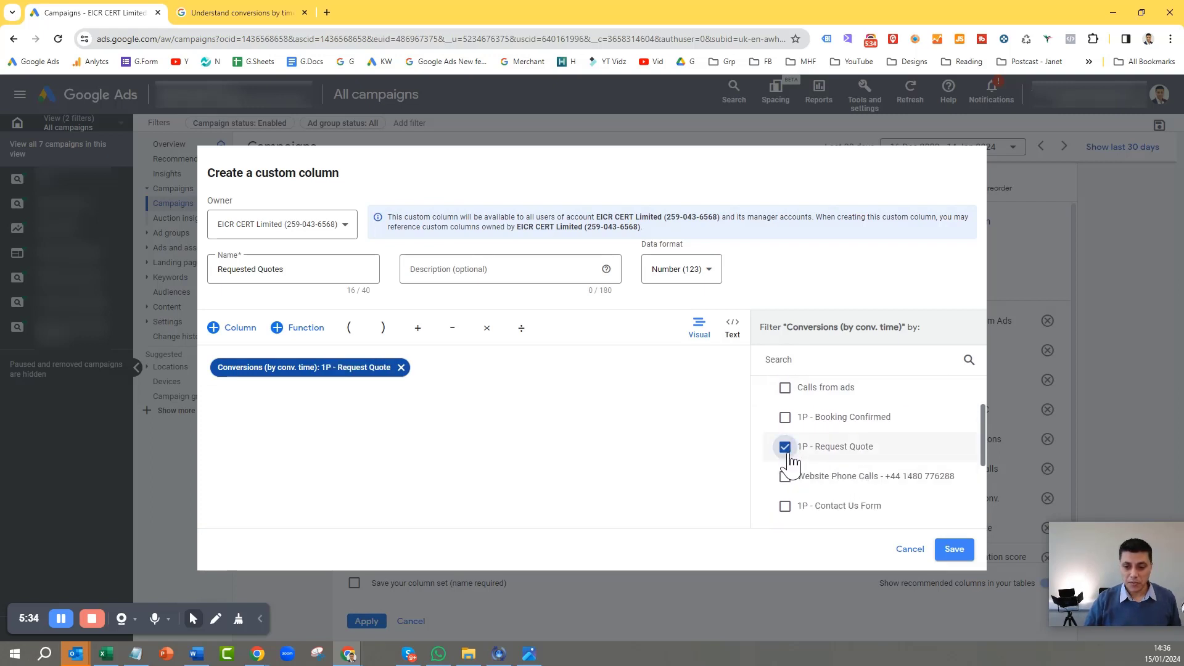
left_click(954, 551)
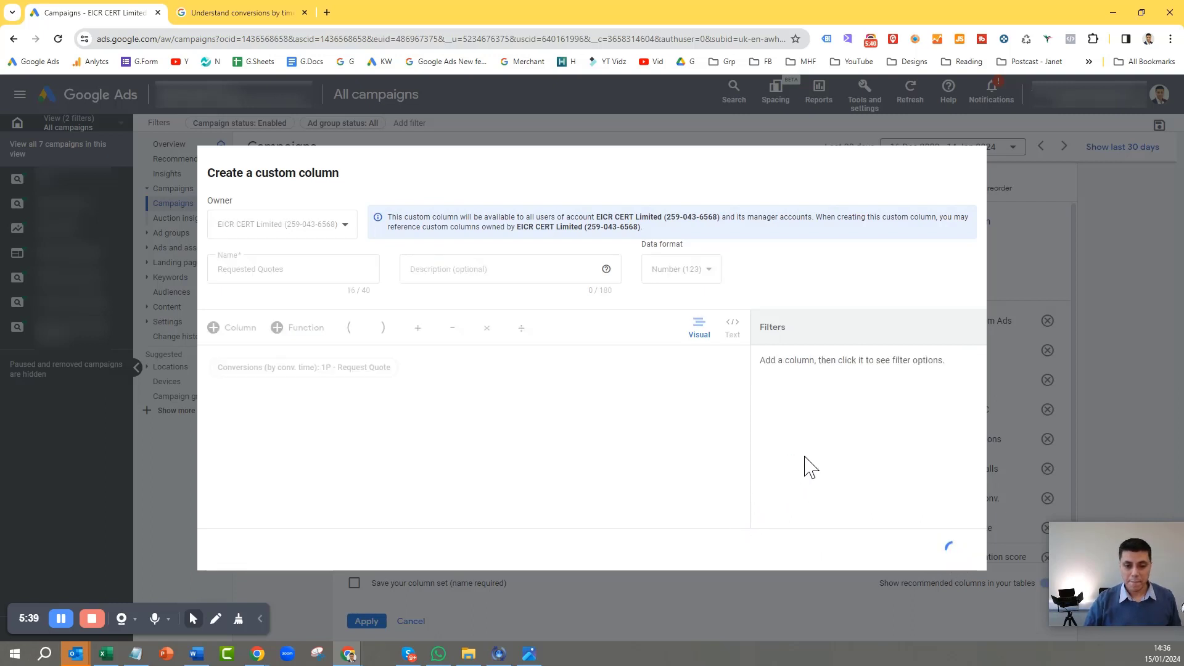
Move the Requested Quotes column between Calls From Ads and Cost and apply the column order to the campaigns table.
scroll(971, 481, "down", 1)
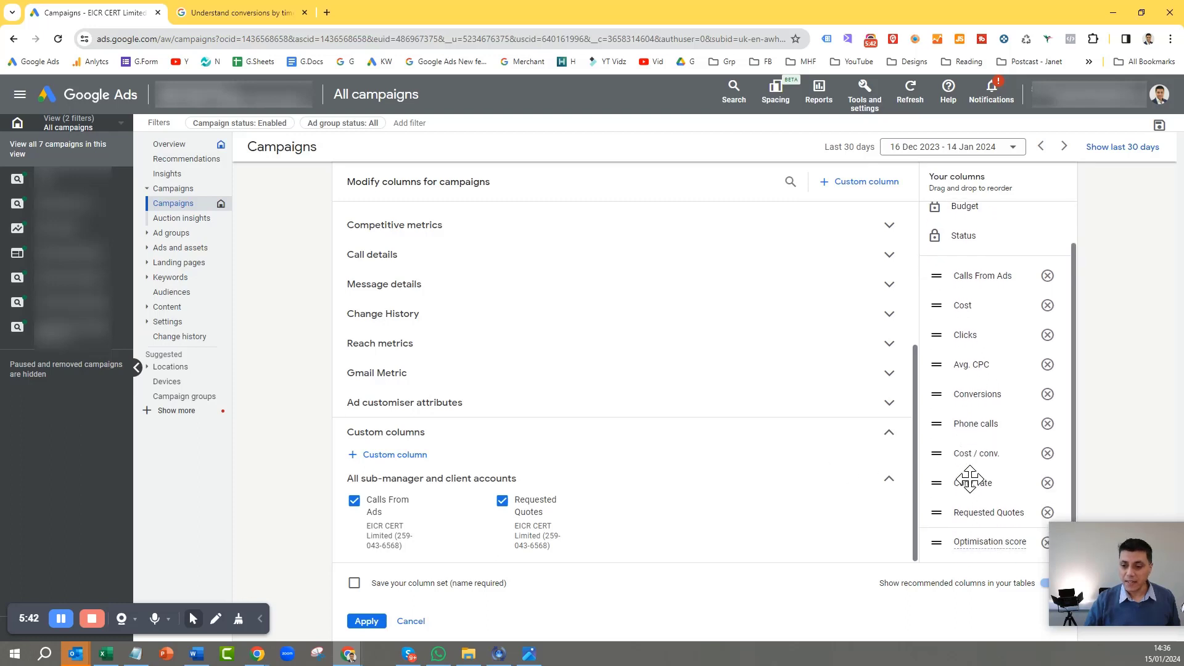
left_click_drag(956, 514, 954, 314)
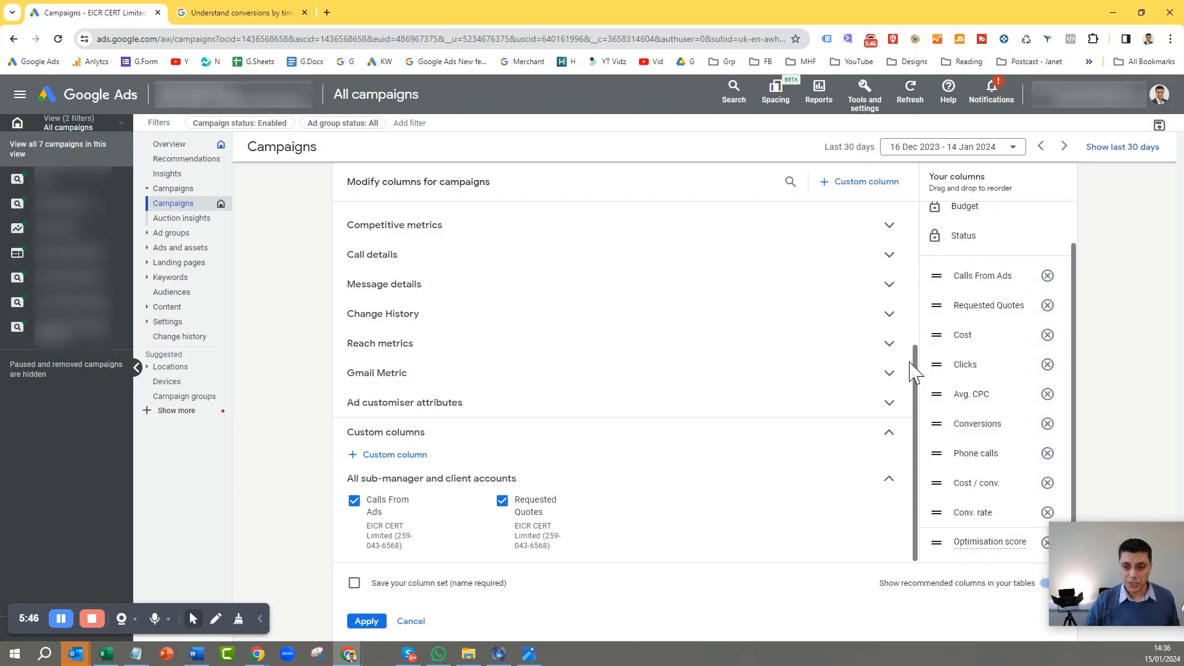
left_click(369, 623)
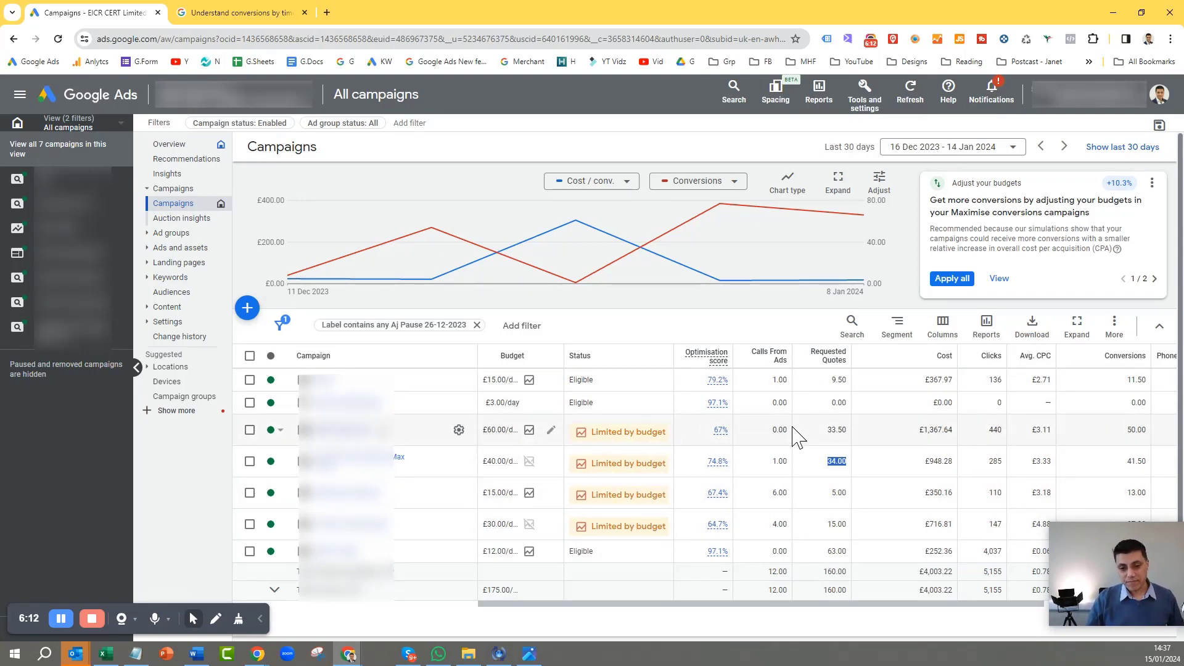
left_click_drag(1078, 553, 420, 290)
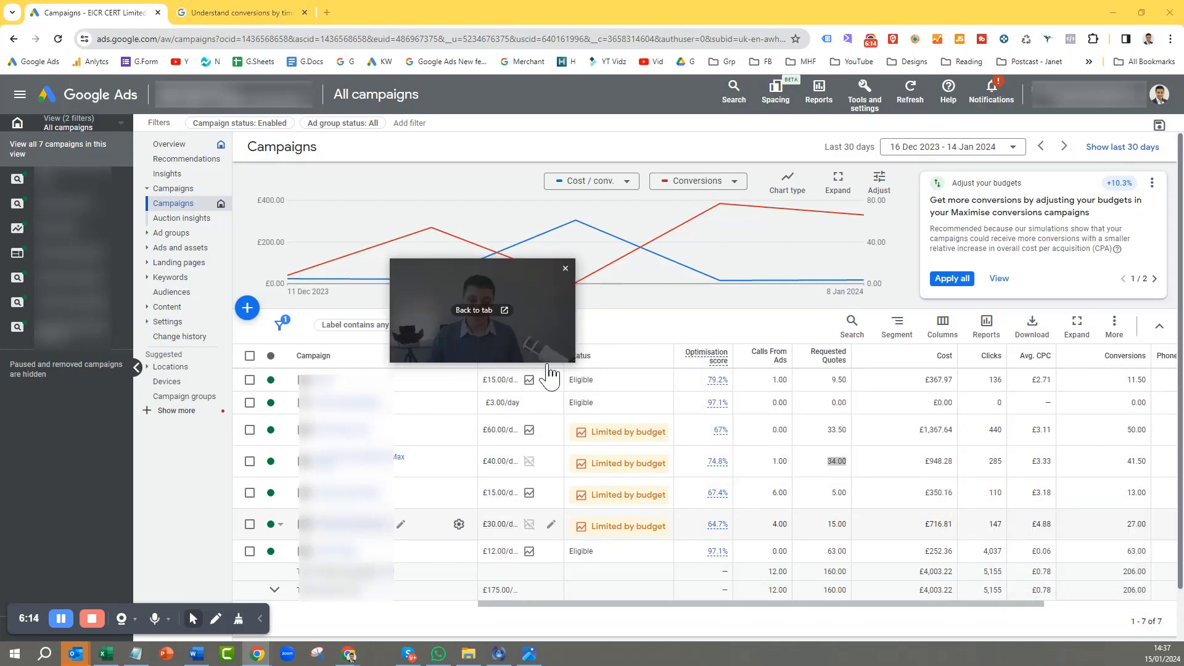
left_click_drag(575, 373, 984, 509)
left_click_drag(738, 374, 671, 267)
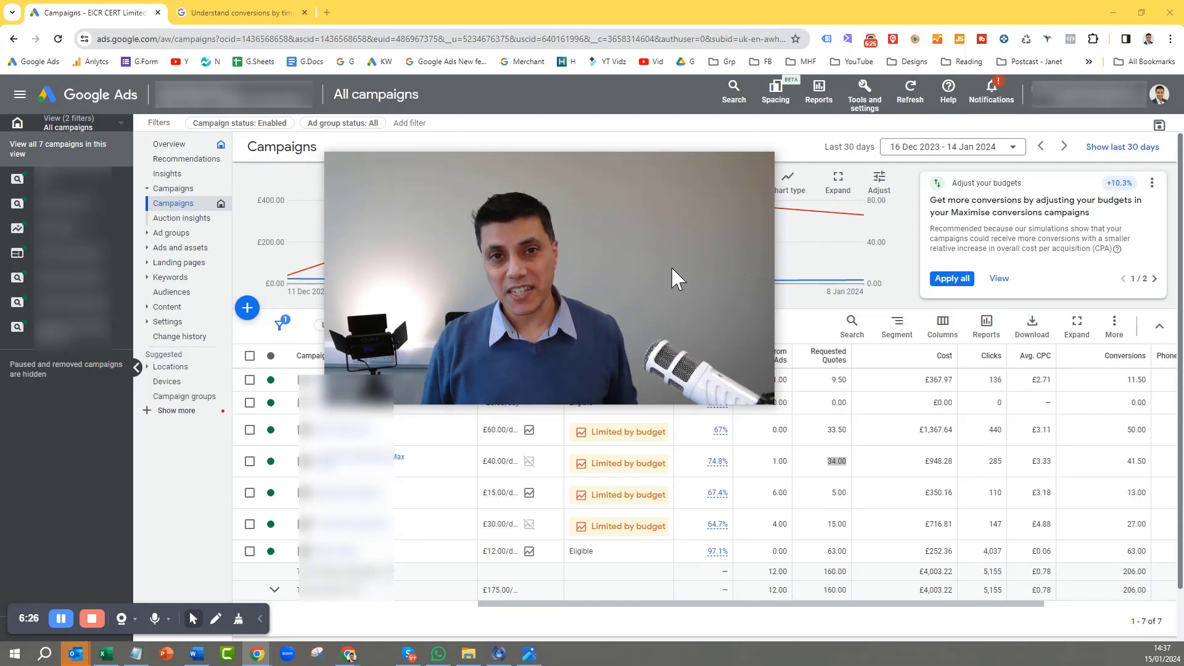
mouse_move(664, 264)
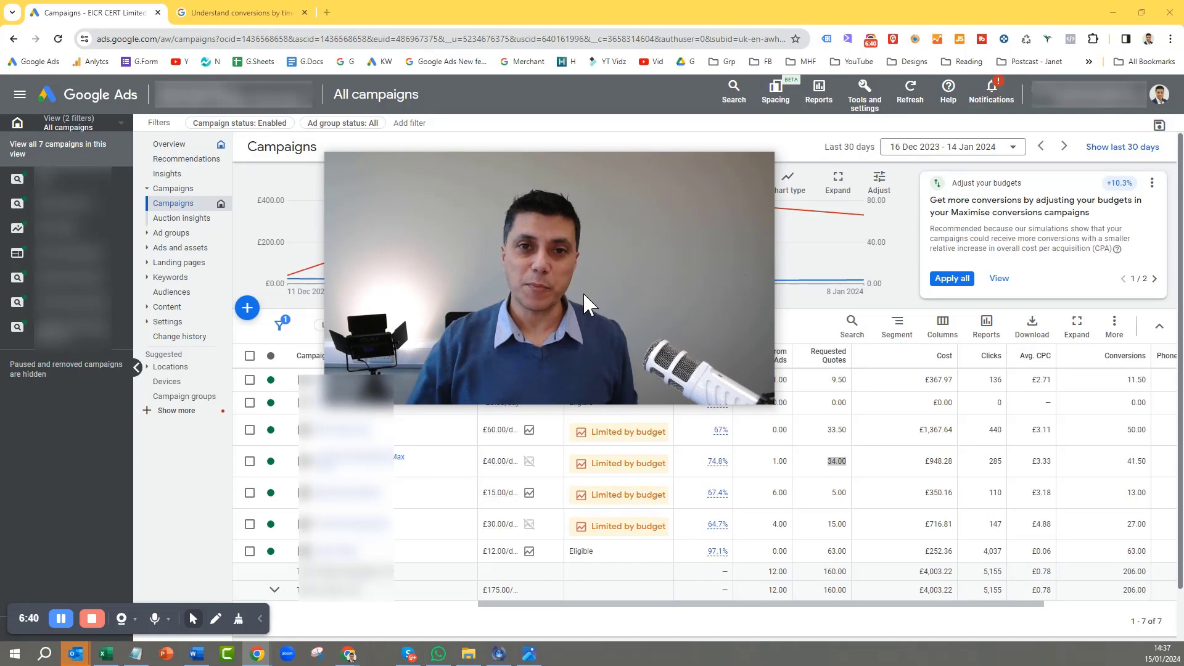
left_click_drag(588, 260, 310, 451)
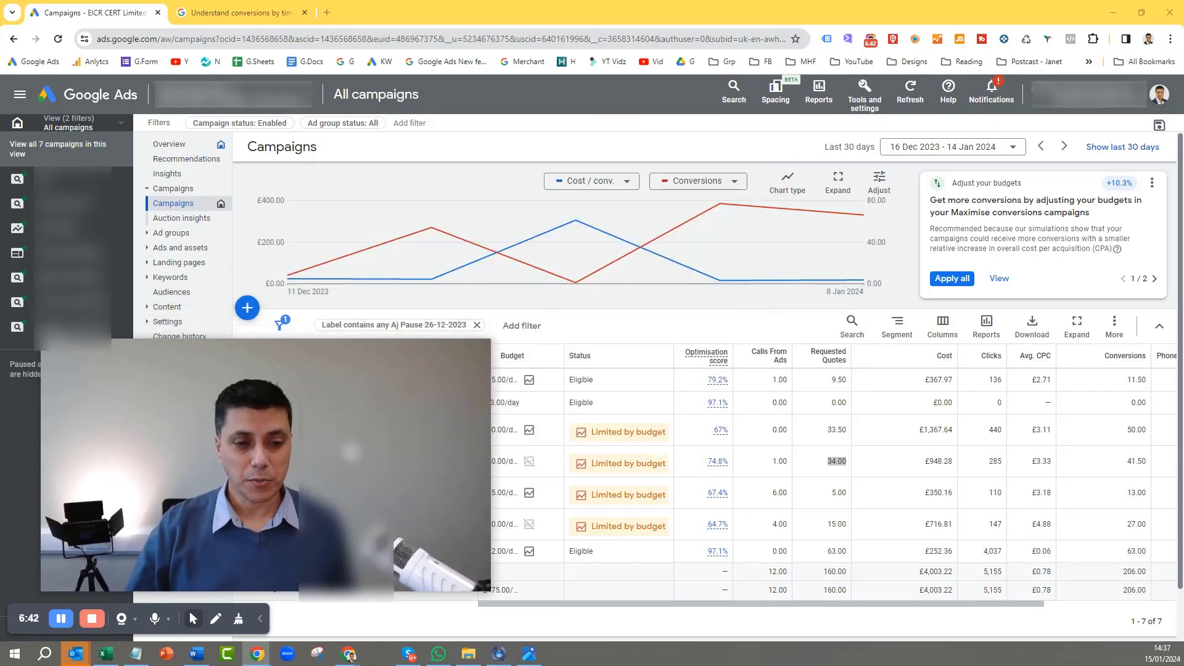
left_click_drag(487, 347, 47, 481)
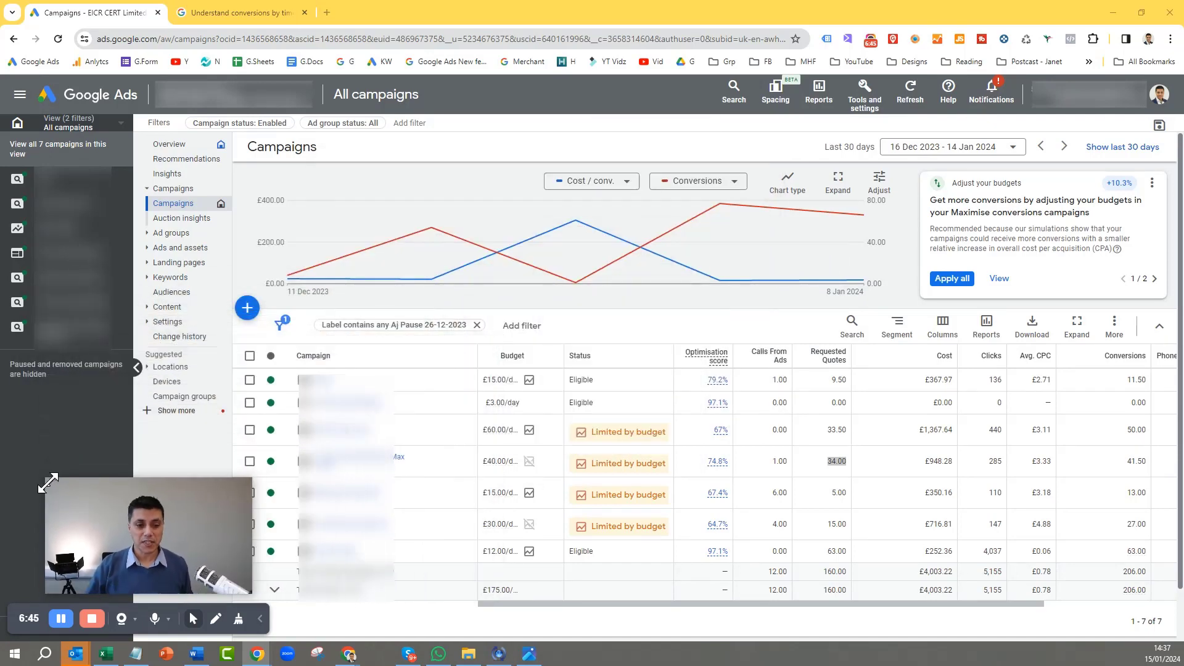
Start another custom column for the campaigns table and name it "Monthly Budget".
left_click(938, 331)
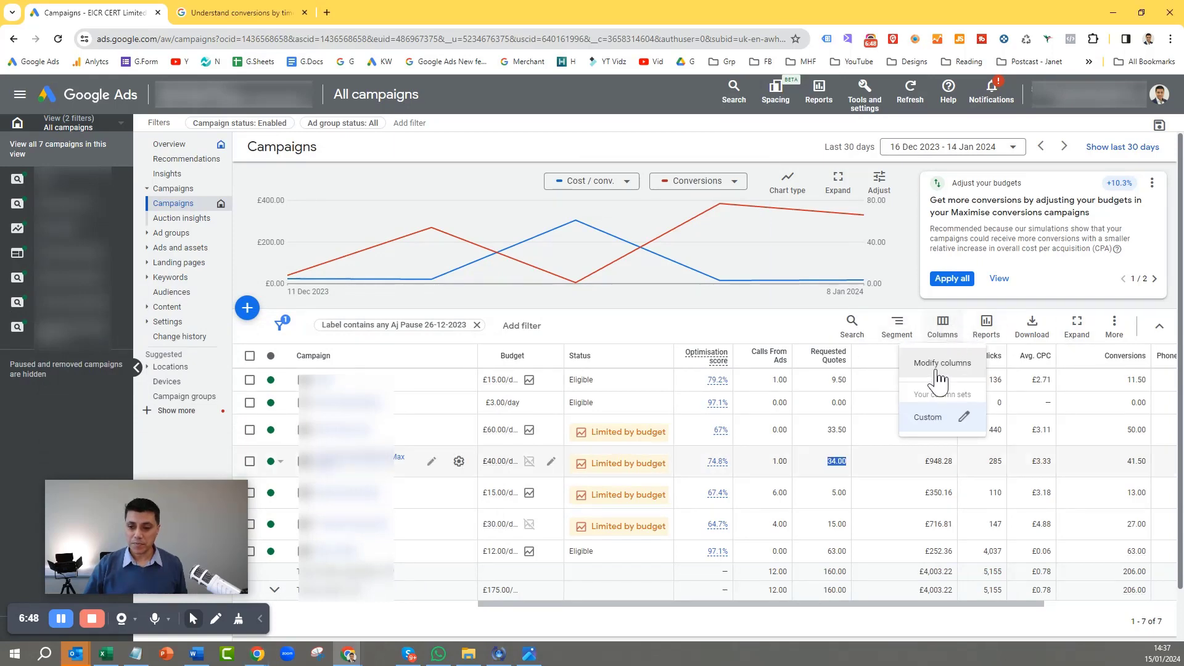
left_click(936, 377)
scroll(888, 420, "down", 3)
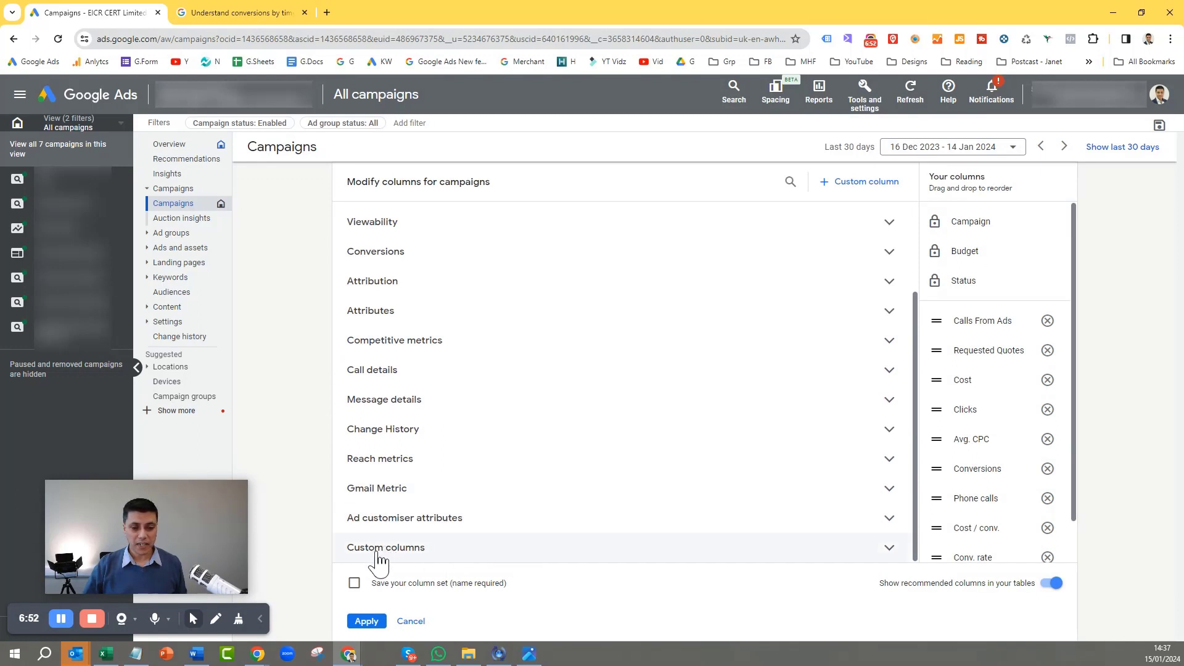
left_click(386, 550)
scroll(467, 543, "down", 1)
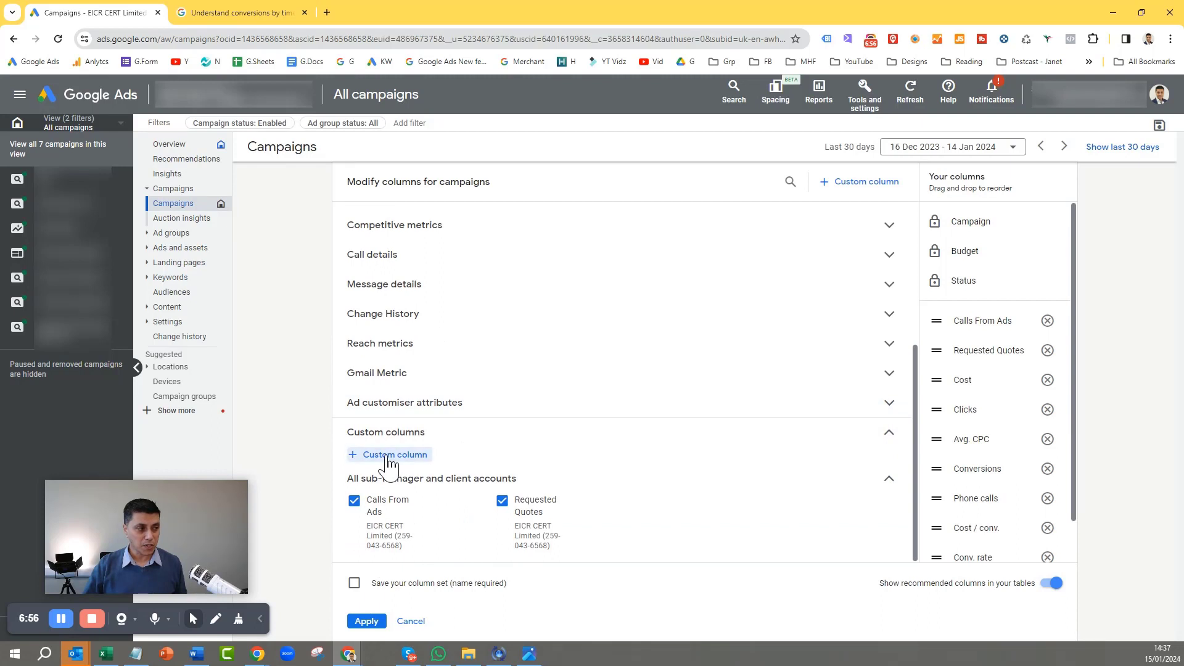
left_click(388, 457)
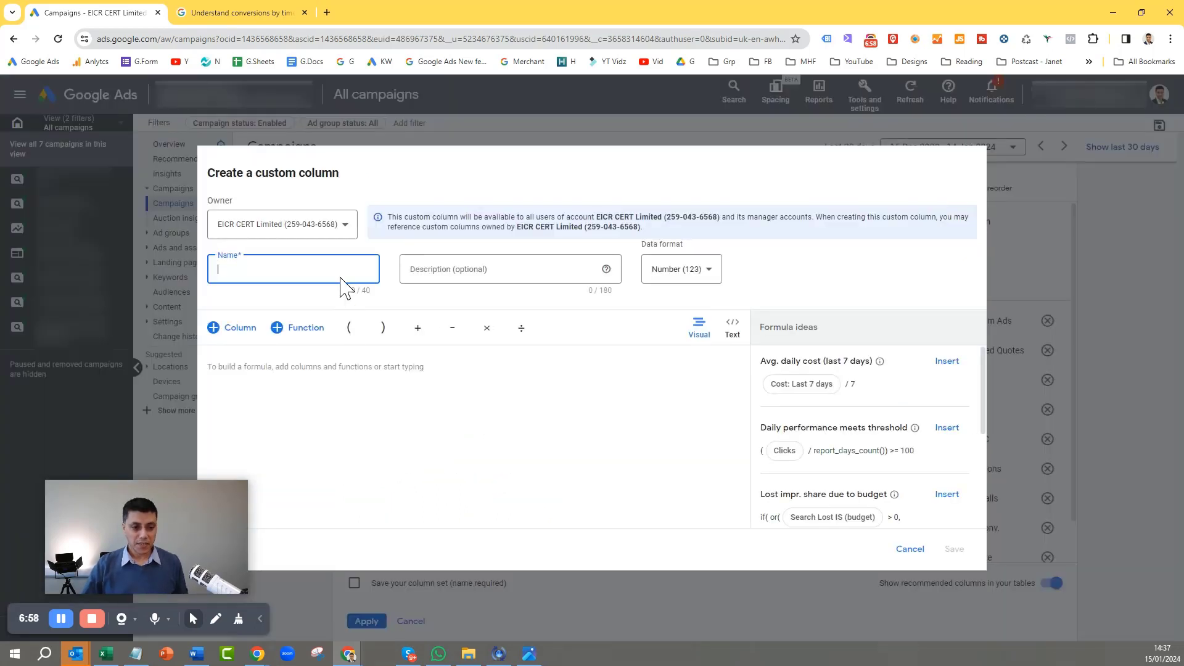
type("Monthly")
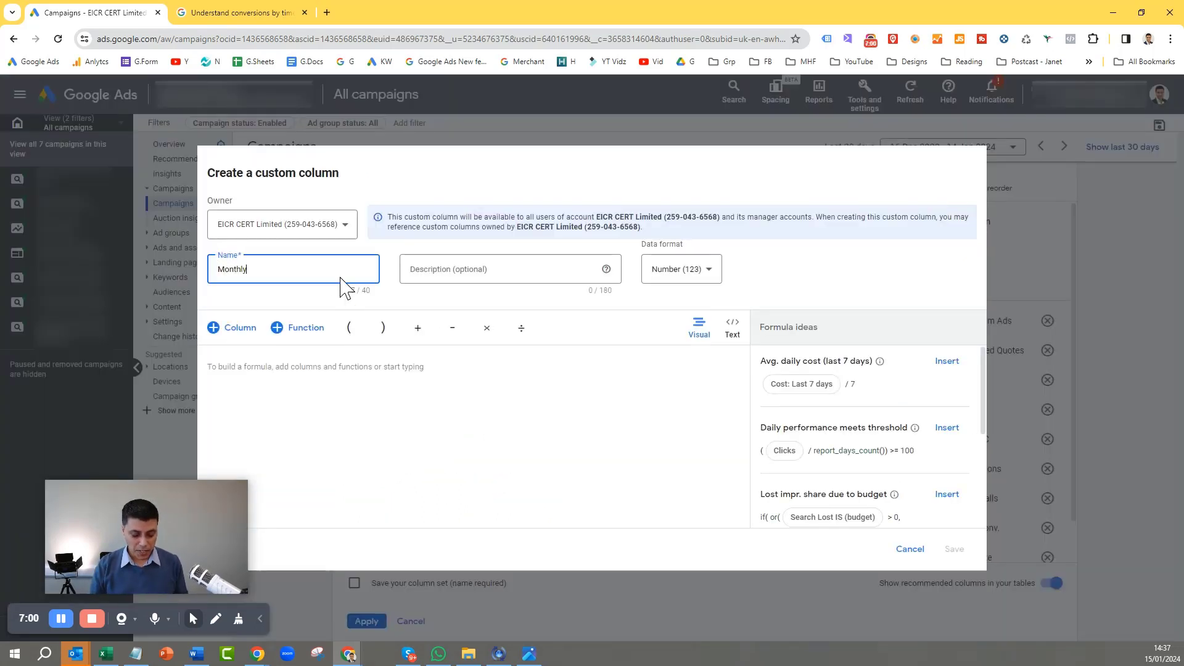
type(" Budget")
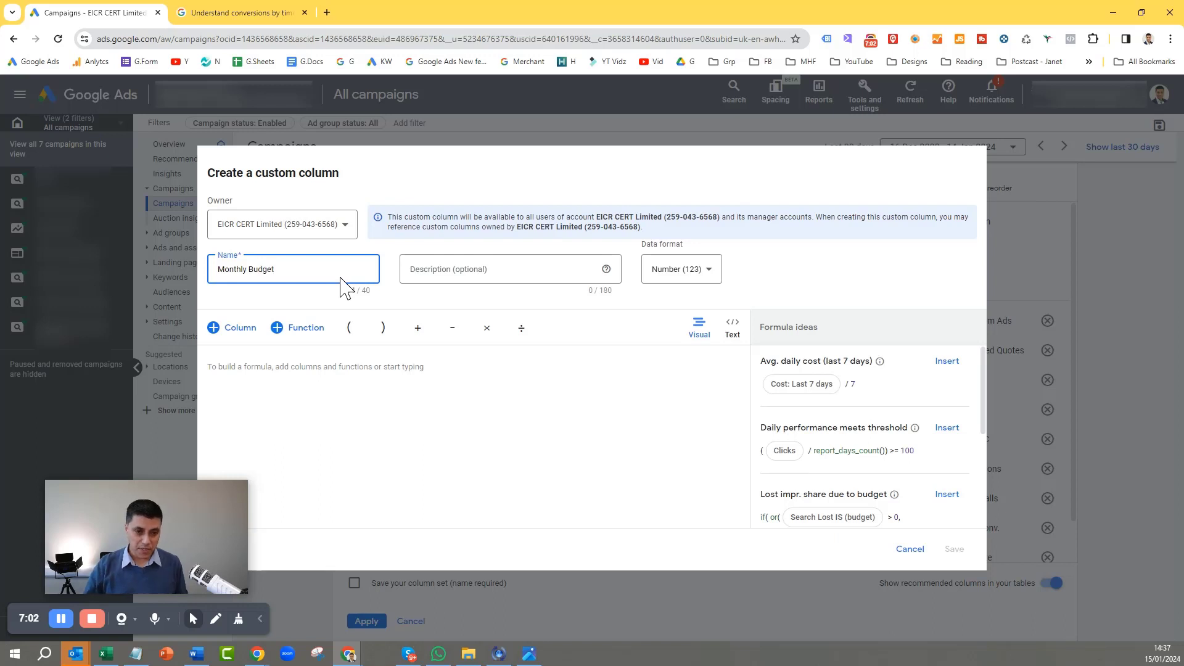
Add the Daily Budget attribute to the Monthly Budget column's formula.
left_click(217, 336)
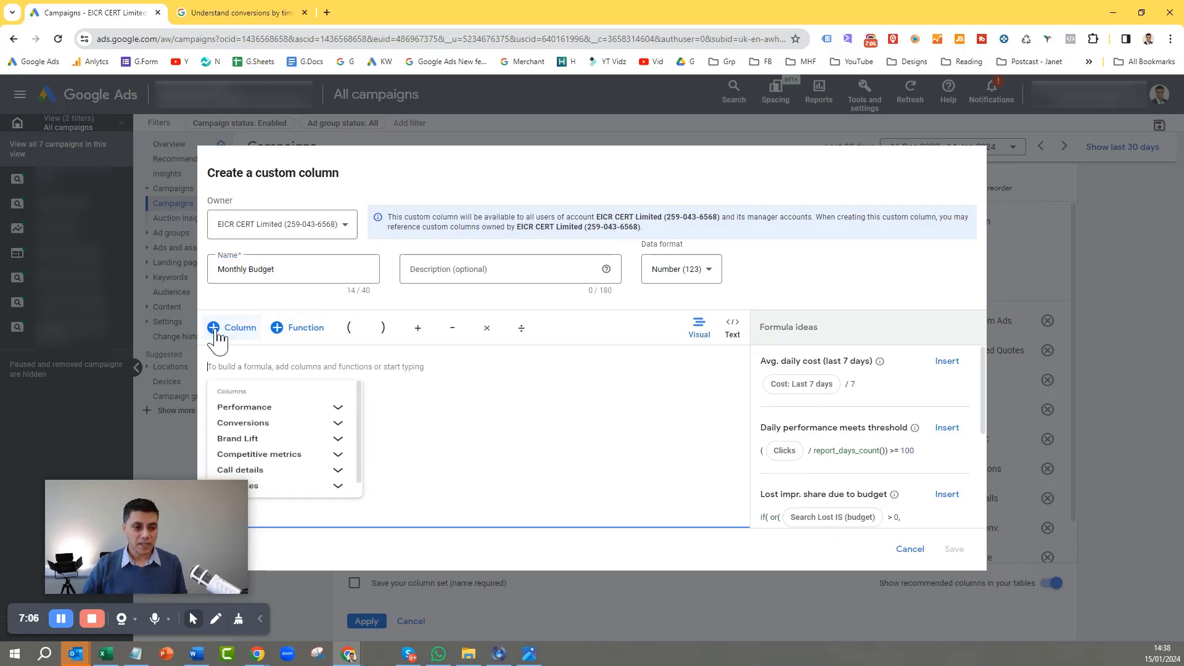
left_click_drag(169, 503, 116, 486)
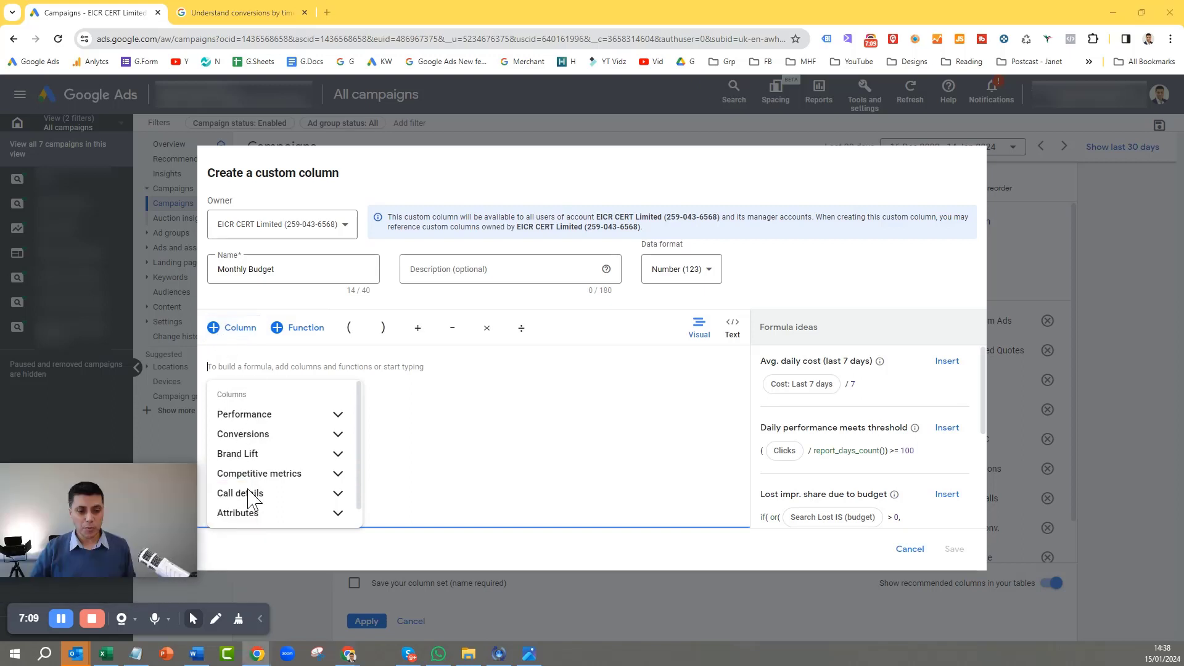
left_click(335, 515)
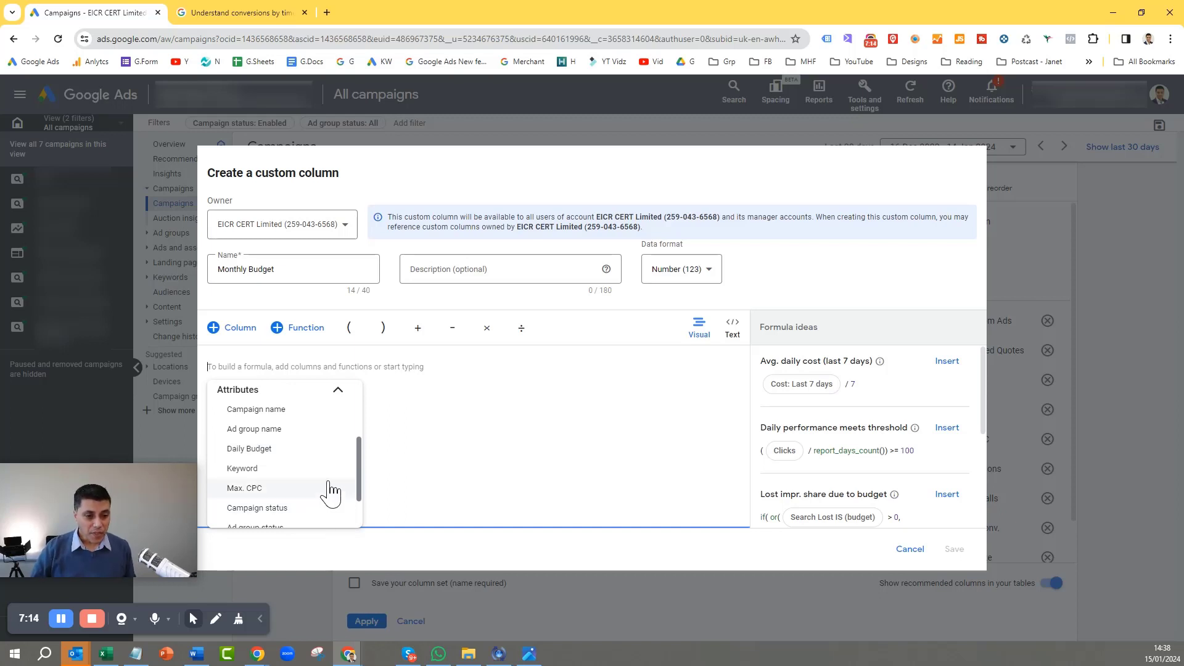
left_click(259, 453)
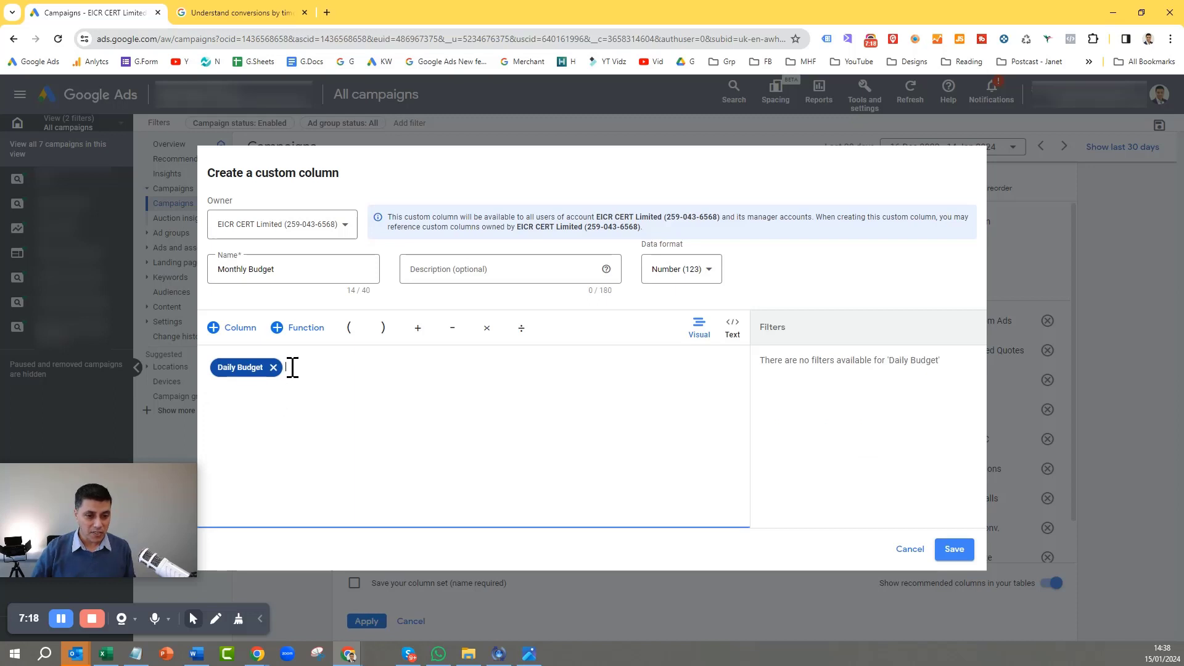
Multiply Daily Budget by 30.4 in the formula and save the custom column.
left_click(489, 329)
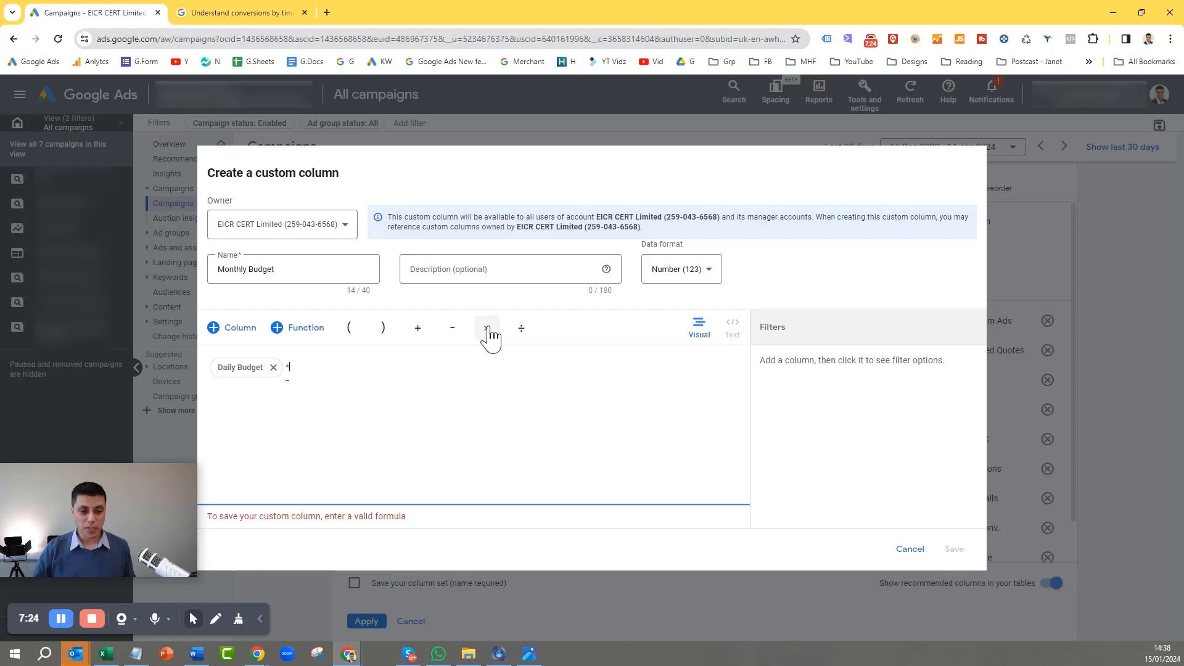
type("0.4")
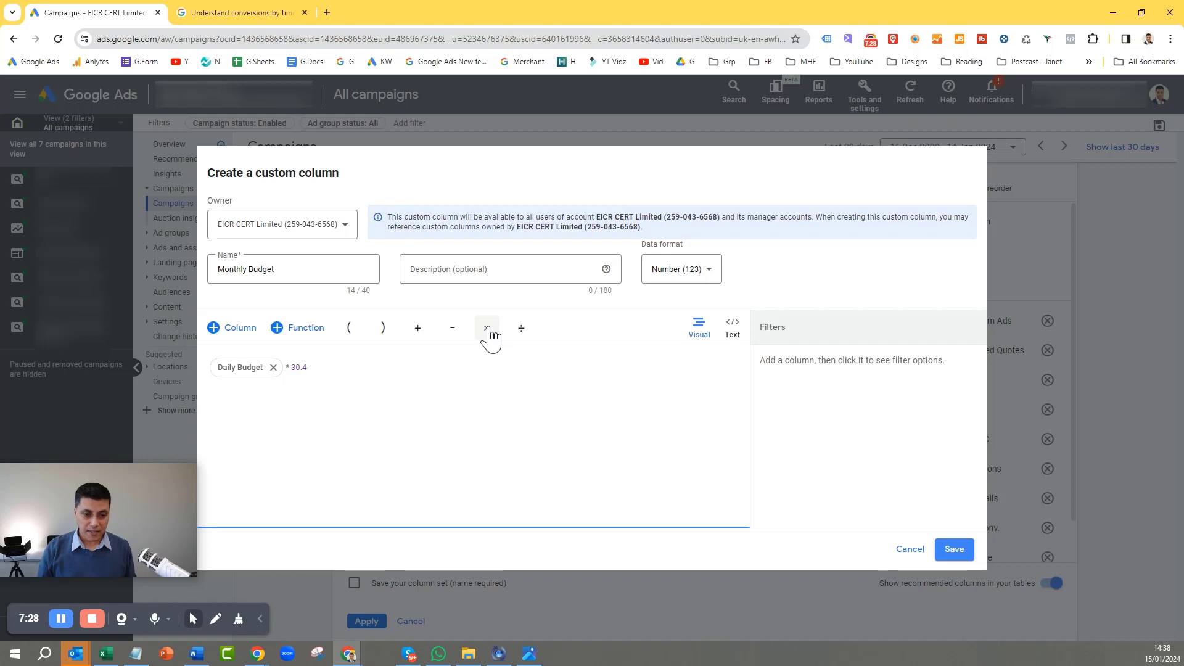
key("Tab")
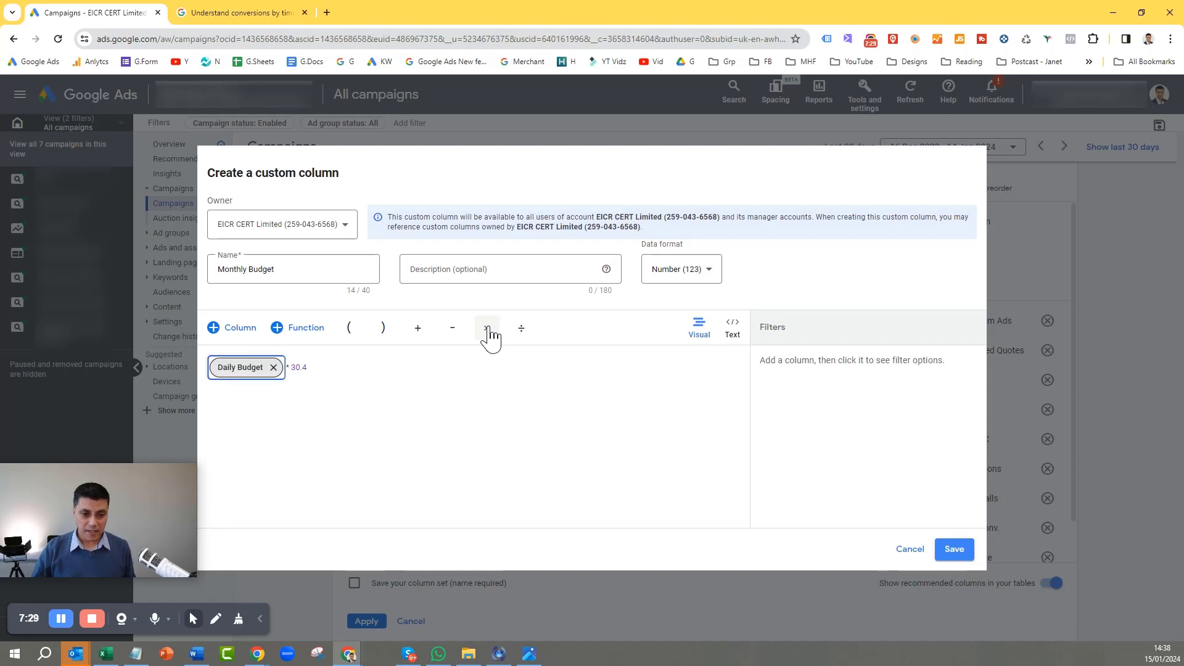
left_click(955, 550)
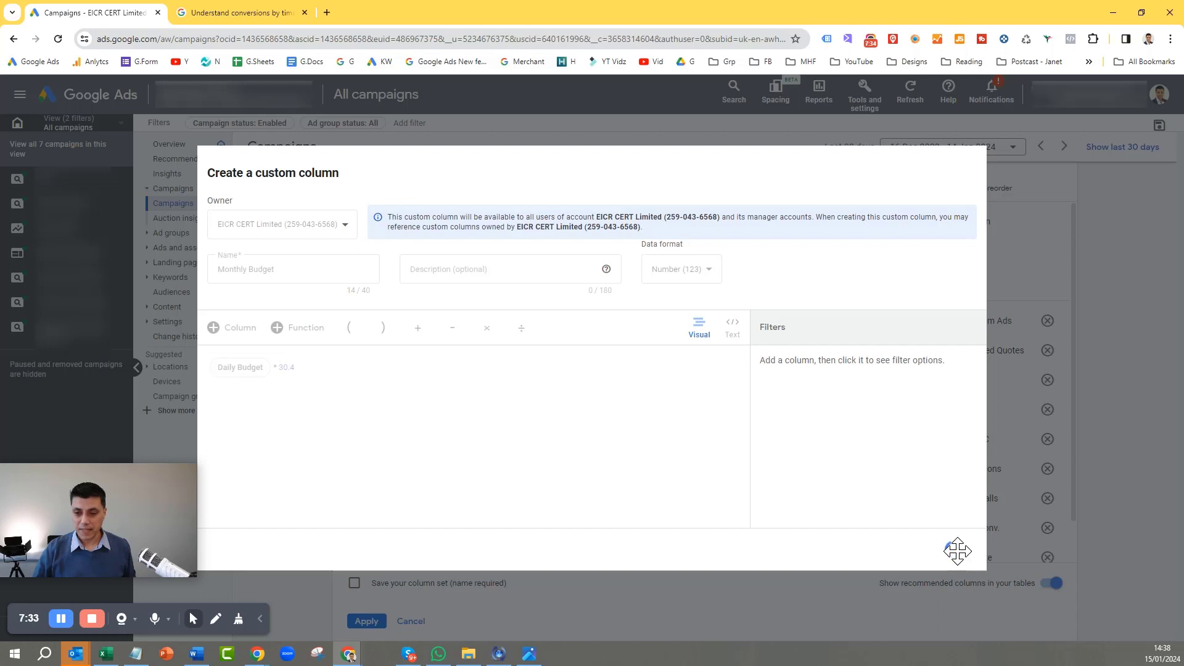
Move the Monthly Budget column between Requested Quotes and Cost and apply the column order to the campaigns table.
scroll(987, 518, "down", 2)
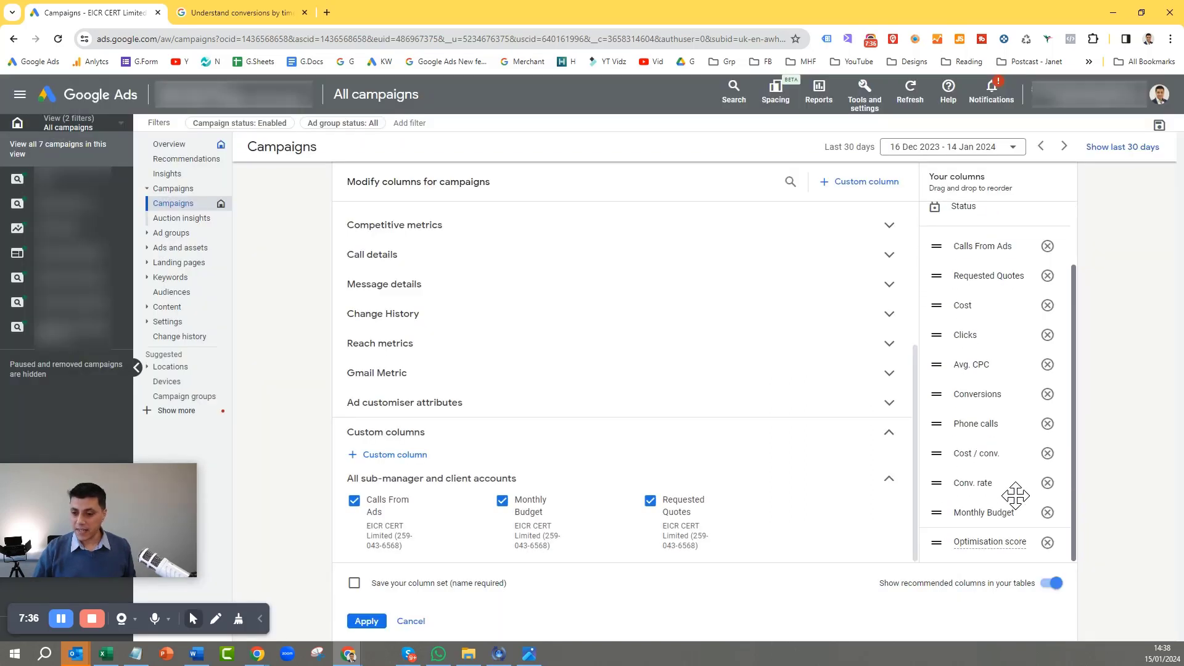
left_click_drag(983, 515, 990, 316)
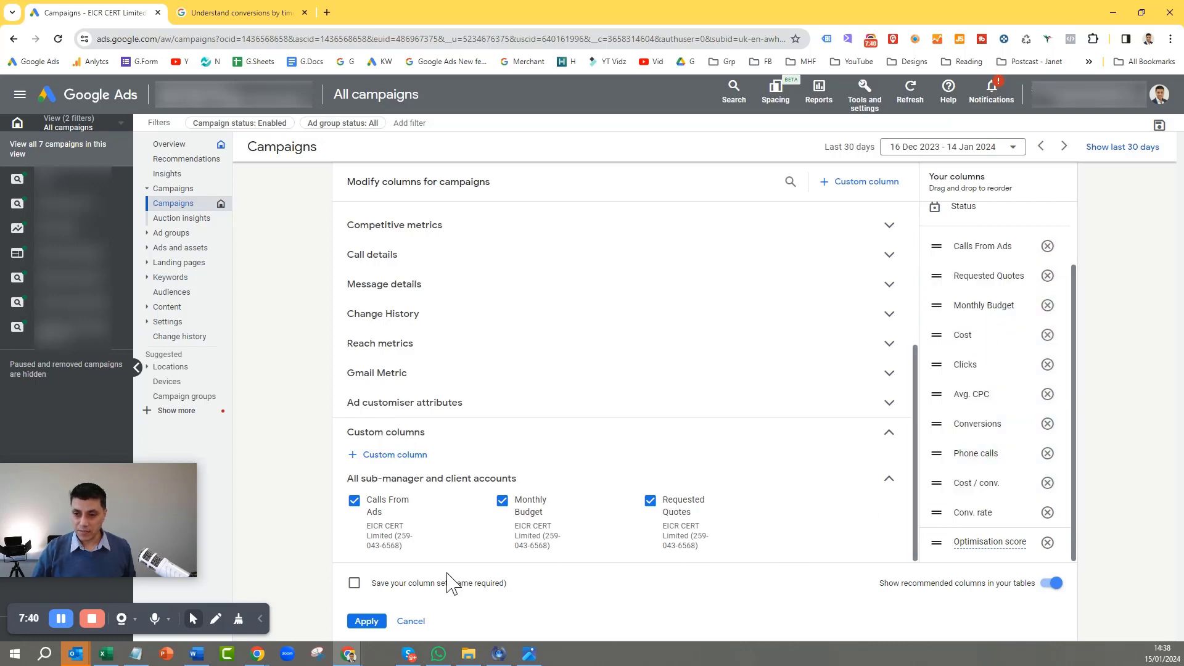
left_click(367, 623)
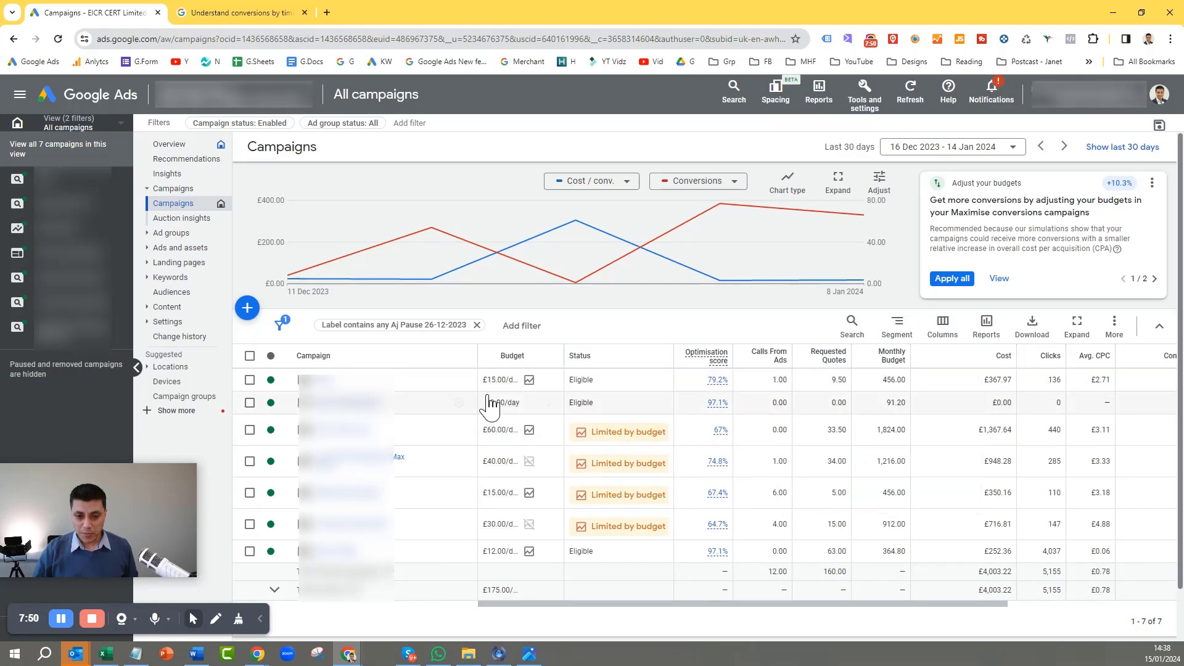
mouse_move(516, 393)
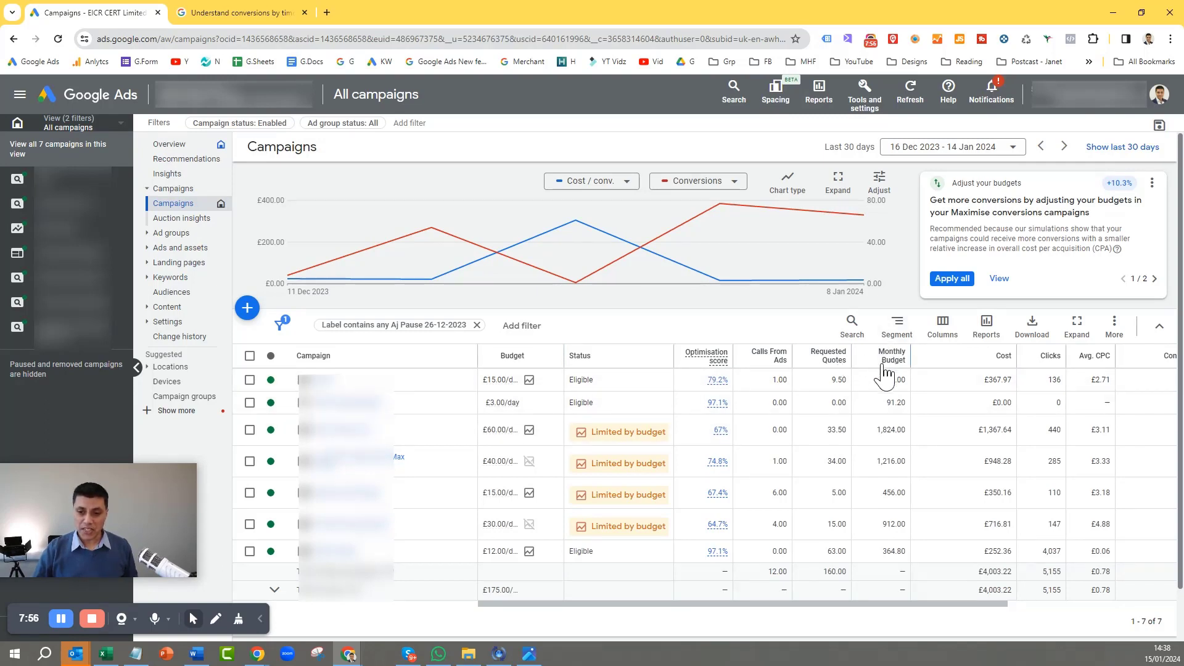
mouse_move(902, 360)
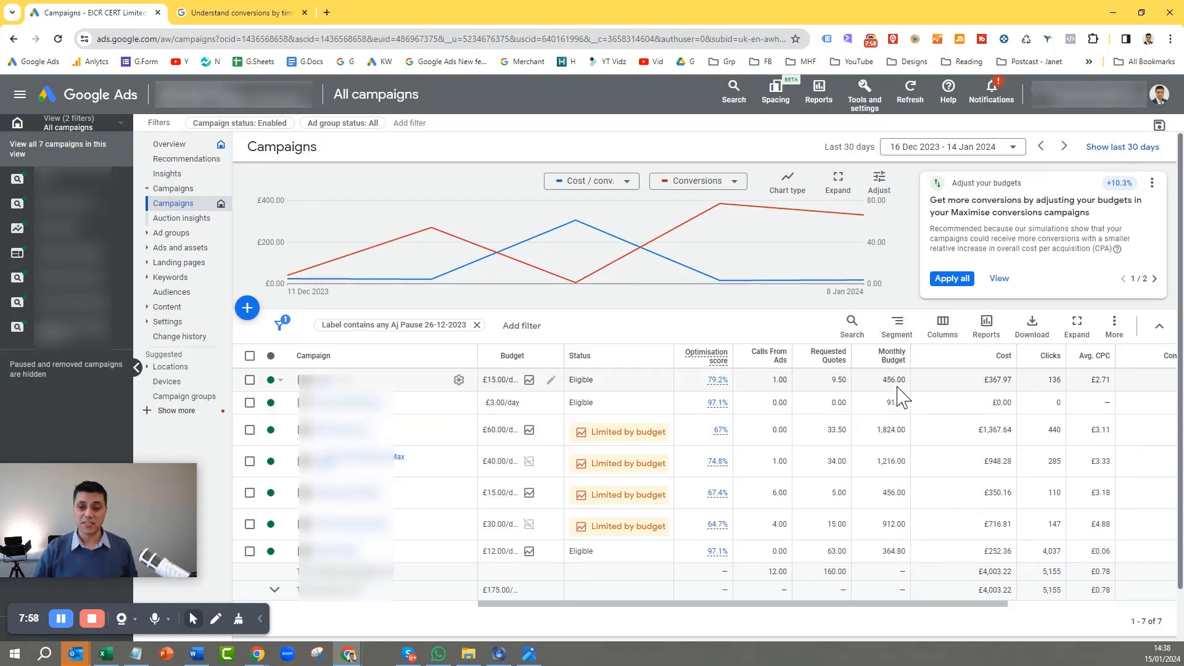